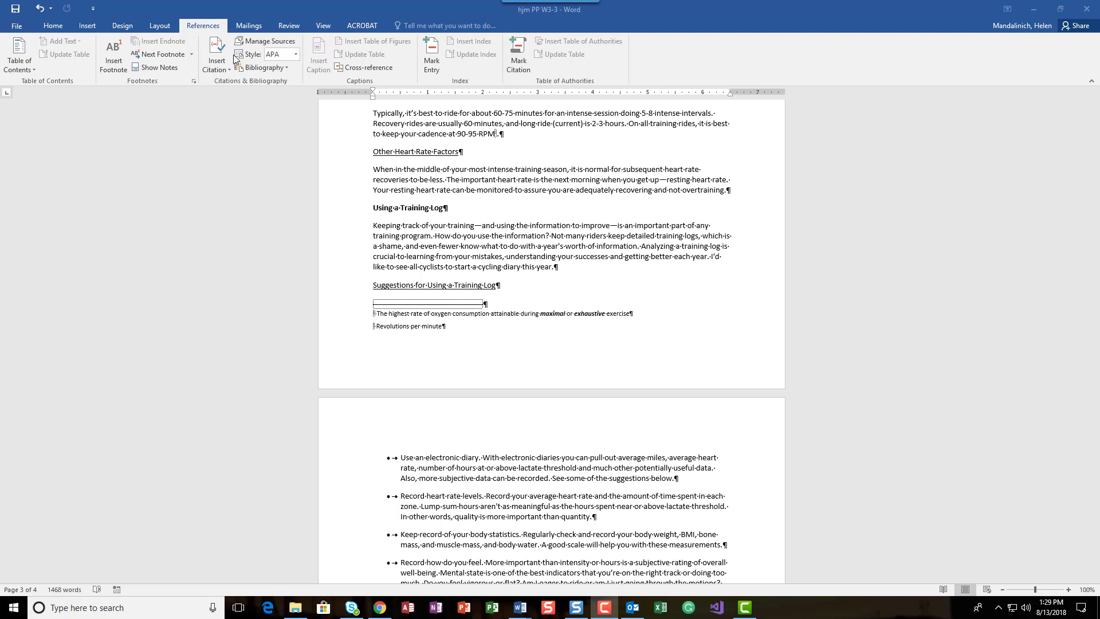
Set the document's citation and bibliography style to MLA Seventh Edition
left_click(296, 56)
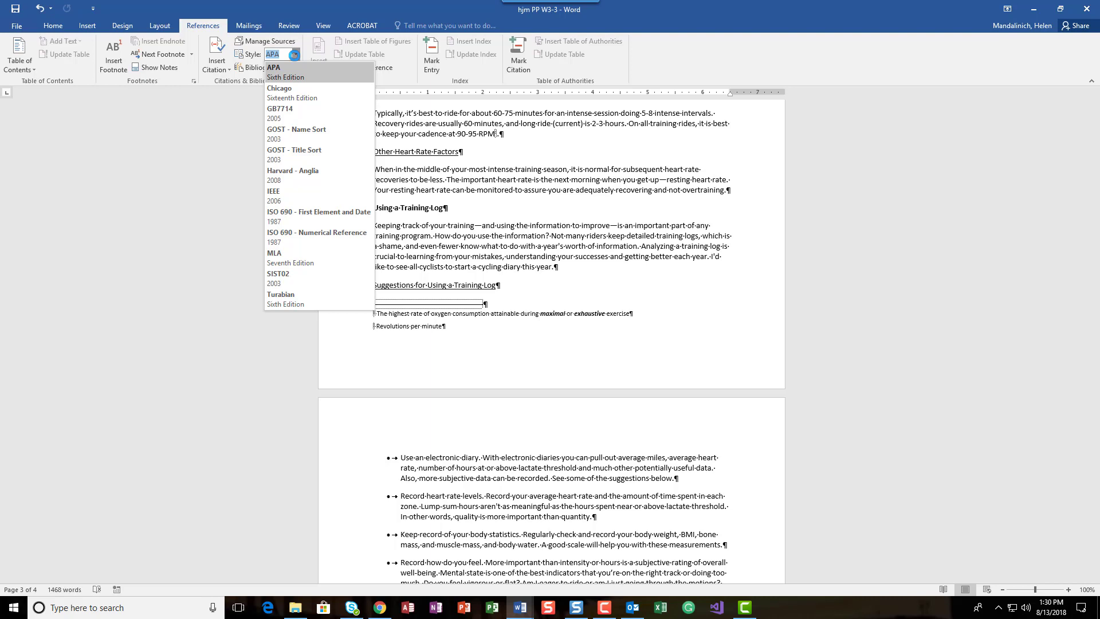
left_click(298, 257)
left_click(297, 55)
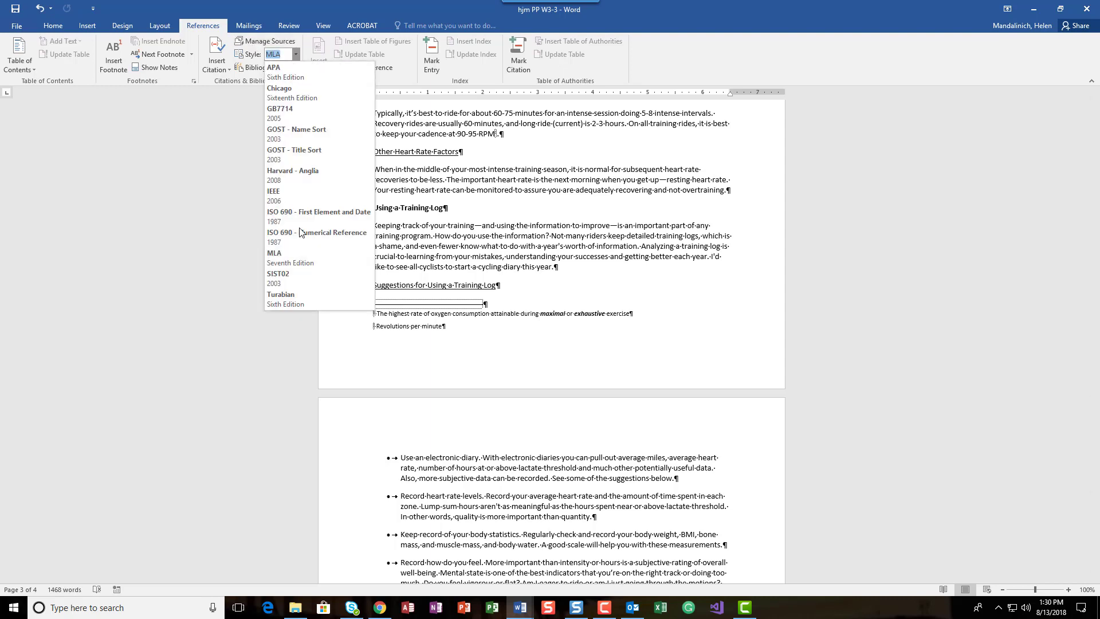
left_click(298, 260)
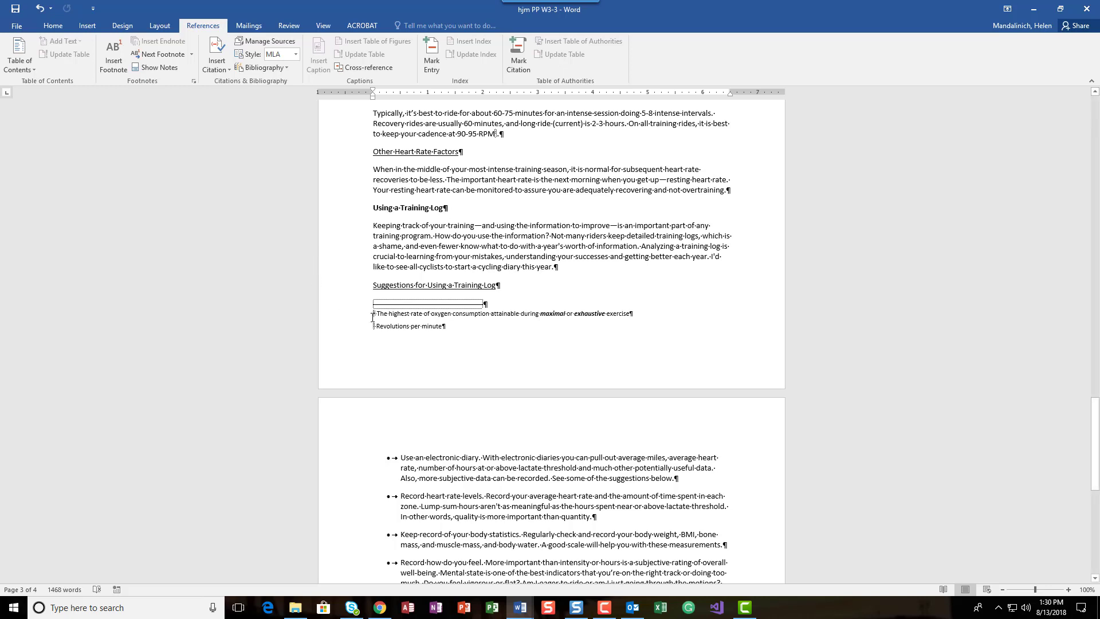
Start a new Book source for a citation after "training schedule" in the General Guidelines paragraph, and enter the author's full name
scroll(415, 305, "up", 8)
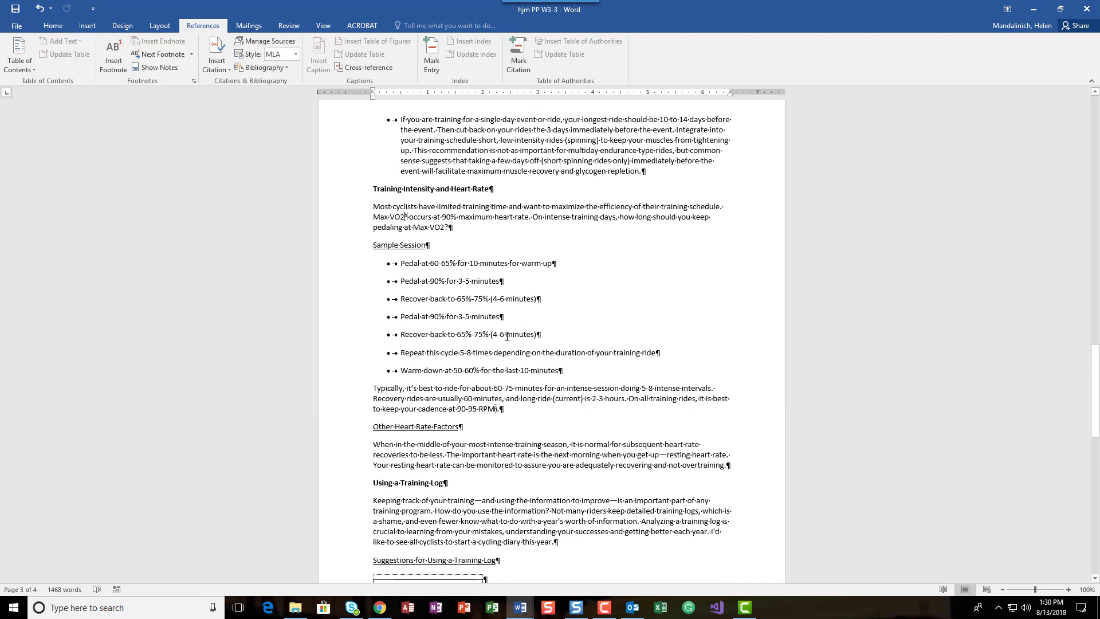
key("ctrl+Home")
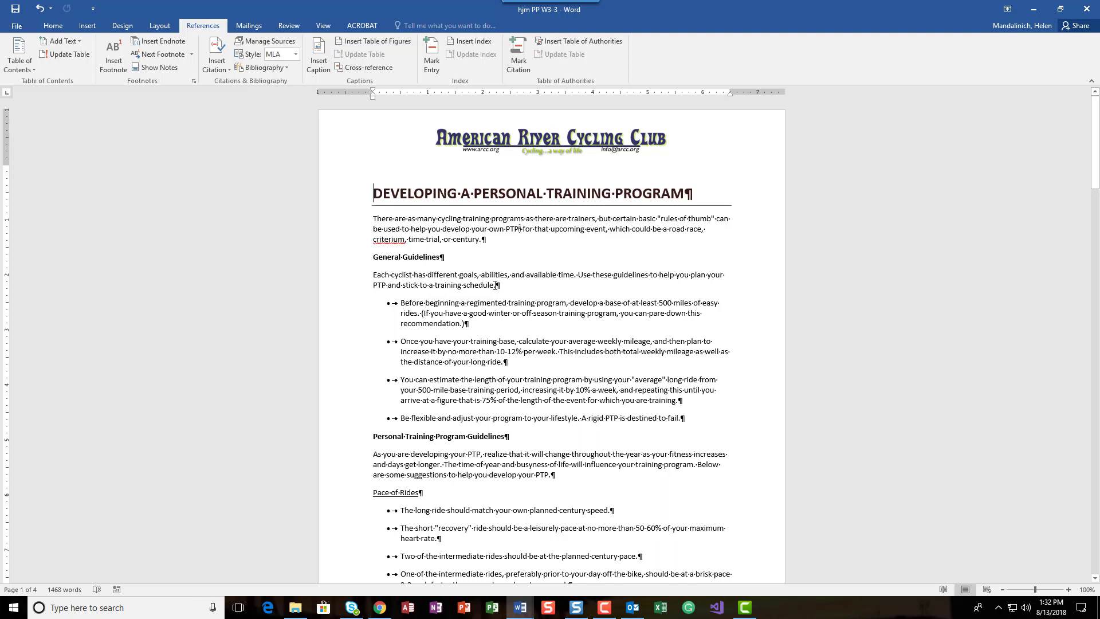
left_click(496, 285)
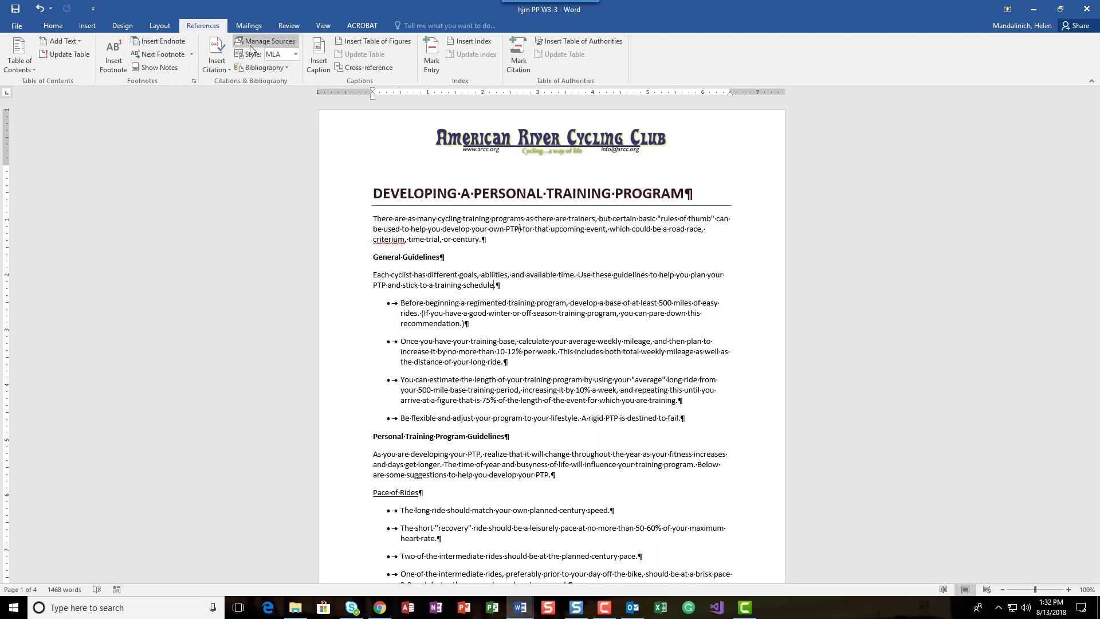
left_click(220, 46)
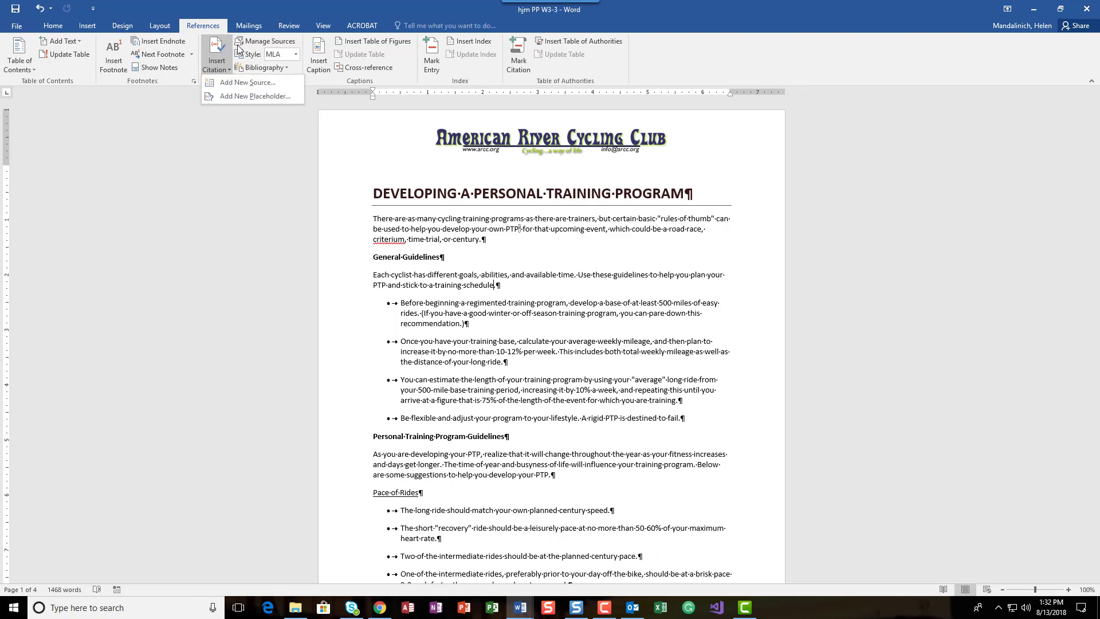
left_click(240, 88)
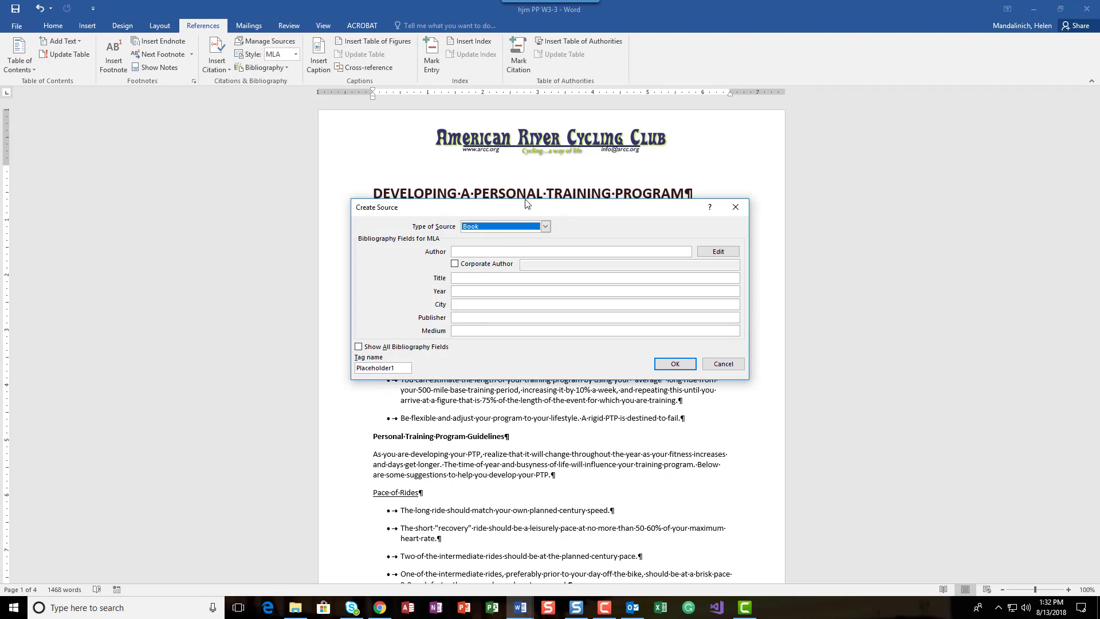
left_click(545, 227)
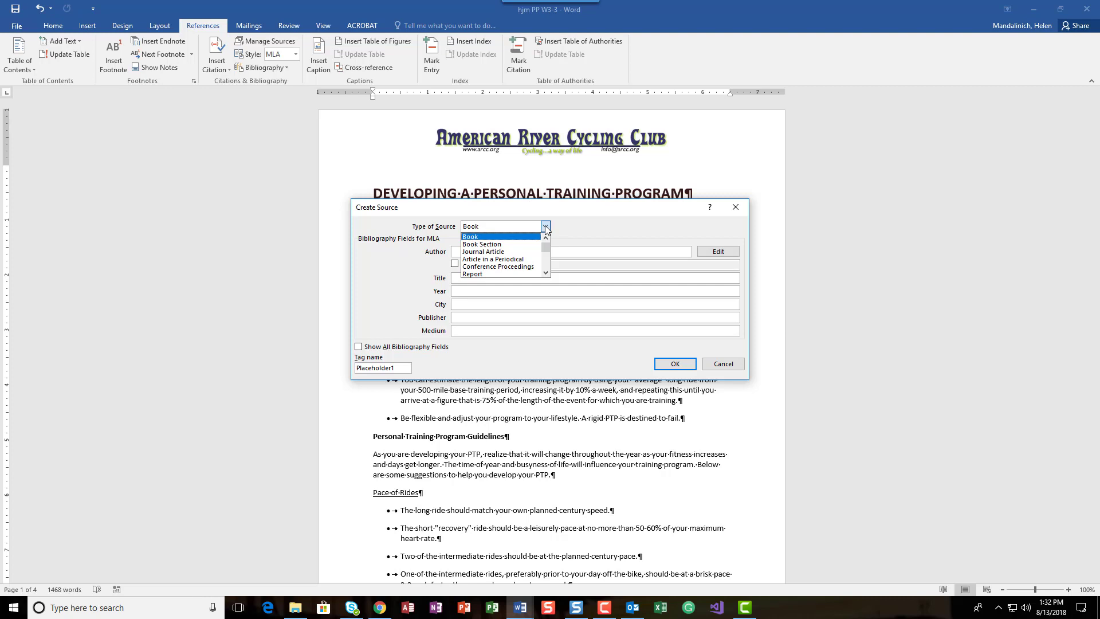
left_click(546, 229)
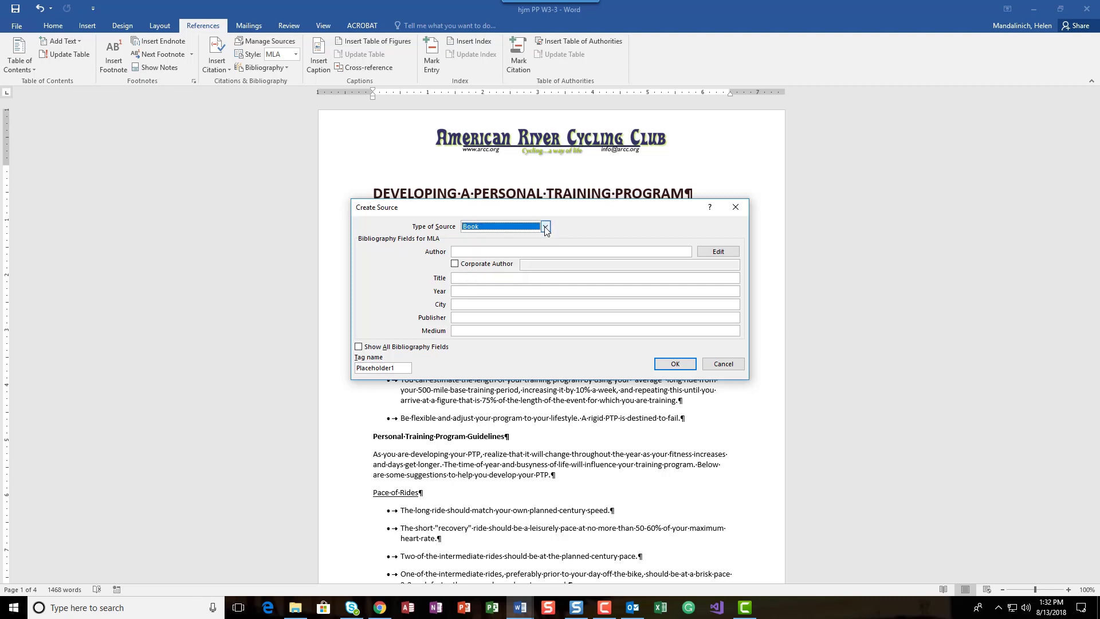
key("Tab")
type("Edwar")
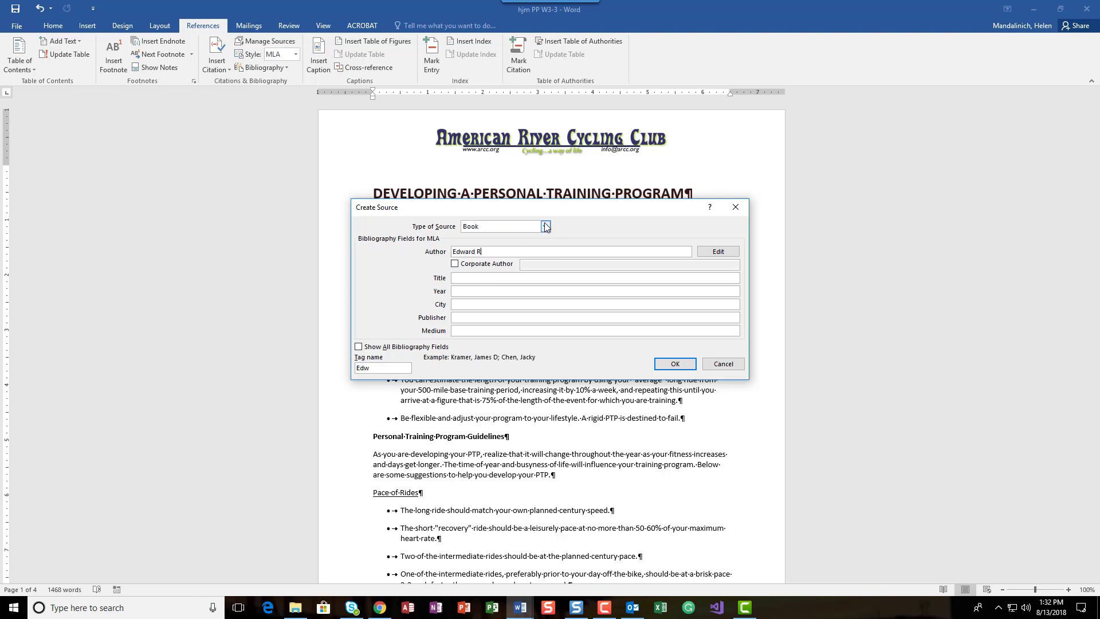
type("d R. Burke")
Enter "The Complete Book of Long-Distance Cycling" as the title of the new source
left_click(509, 277)
type("the c")
key("BackSpace")
key("BackSpace")
key("BackSpace")
type("The Complete ")
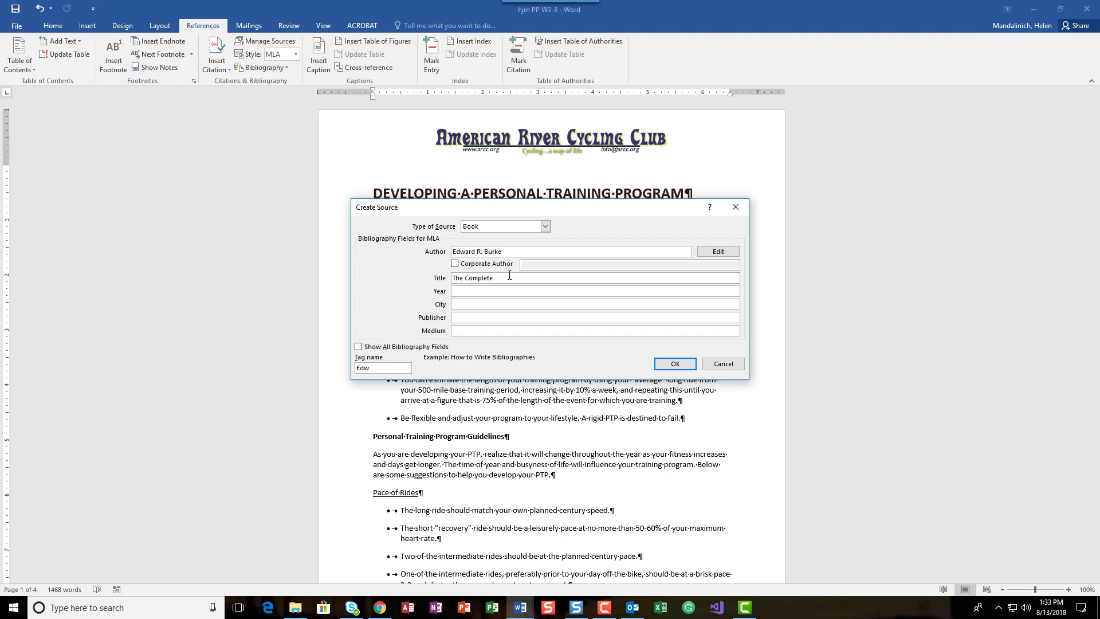
type("Book of Long-Distance Cycling")
Set the source's year to 2013, its city to New York and its publisher to Rodale Books
key("Tab")
type("2013")
key("Tab")
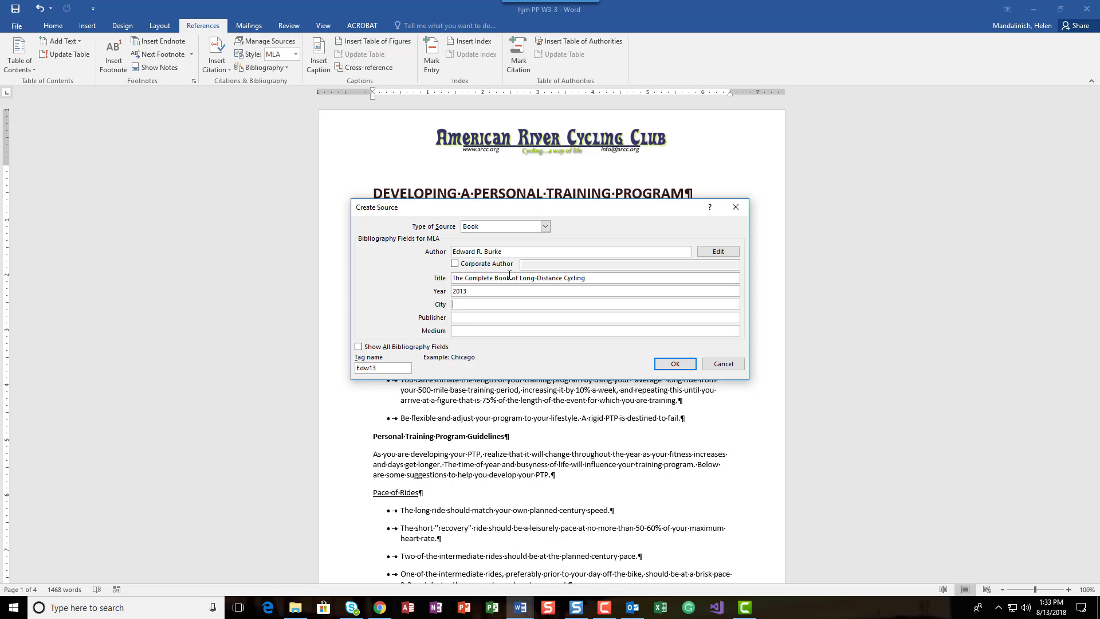
type("New York")
key("Tab")
type("Rodale Books")
Replace the source's tag name with the author's surname and insert the citation
left_click_drag(388, 369, 324, 376)
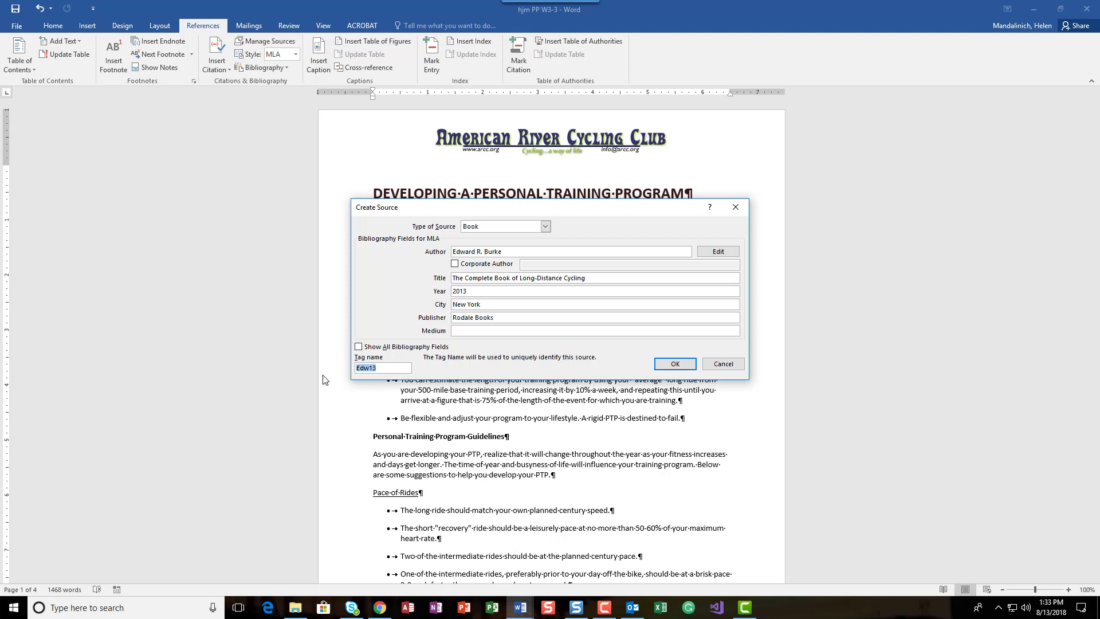
type("Burke")
left_click(676, 364)
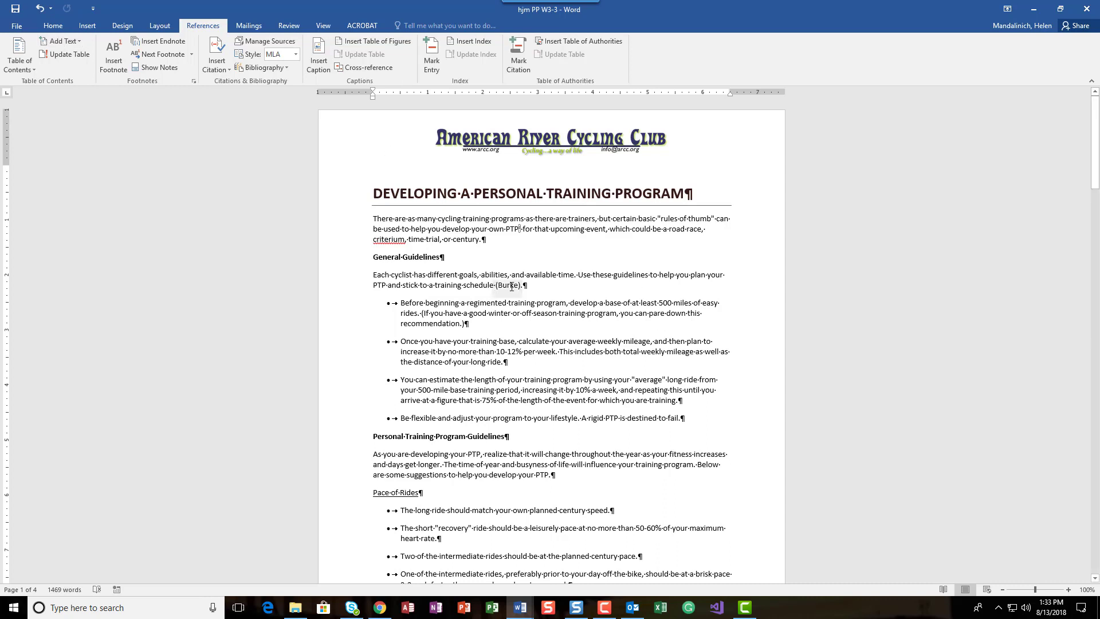
Check the new book source among the available citations and in the Source Manager
left_click(227, 69)
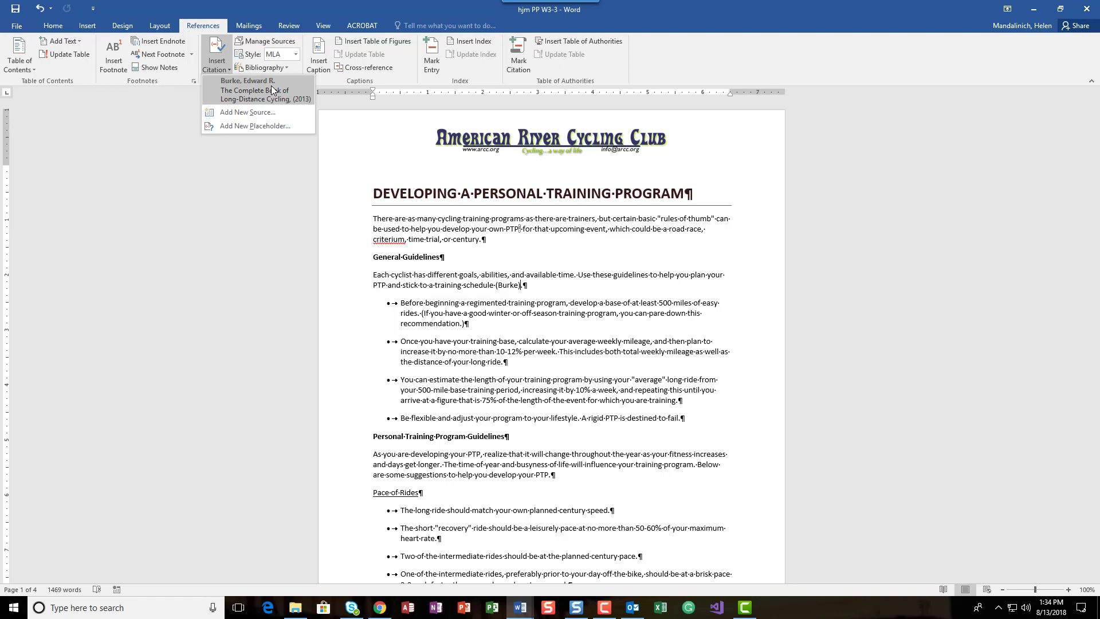
left_click(283, 42)
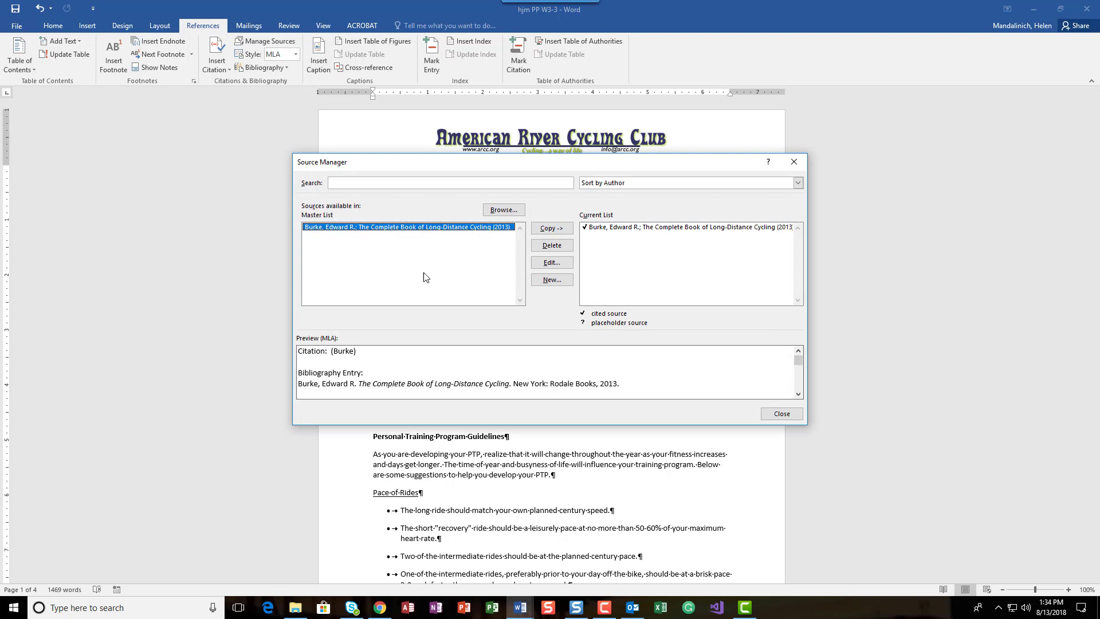
left_click(771, 413)
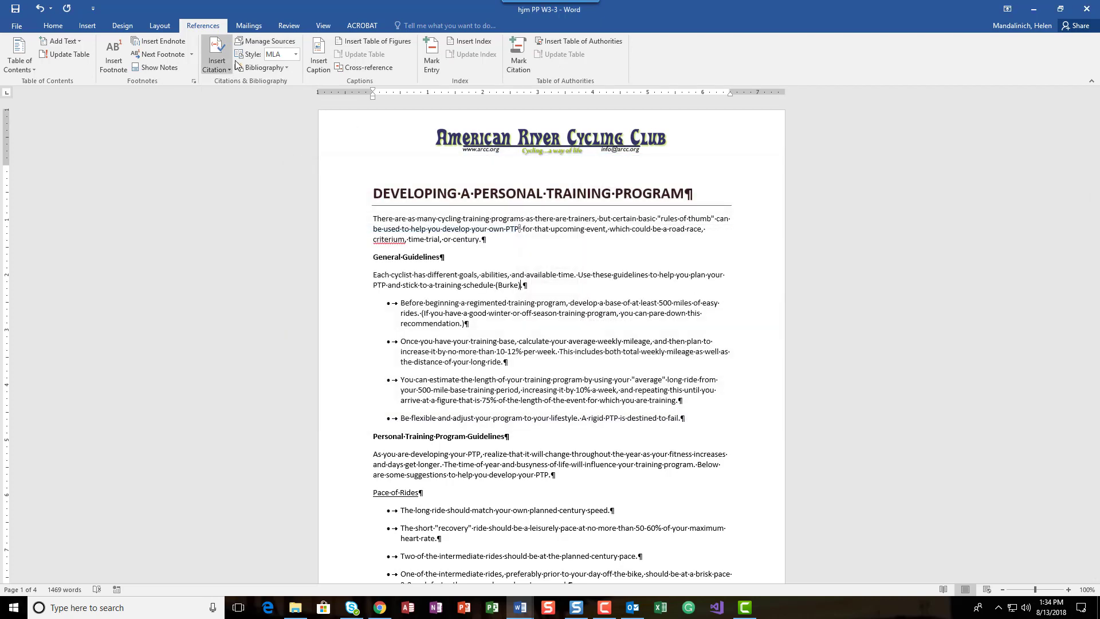
left_click(269, 41)
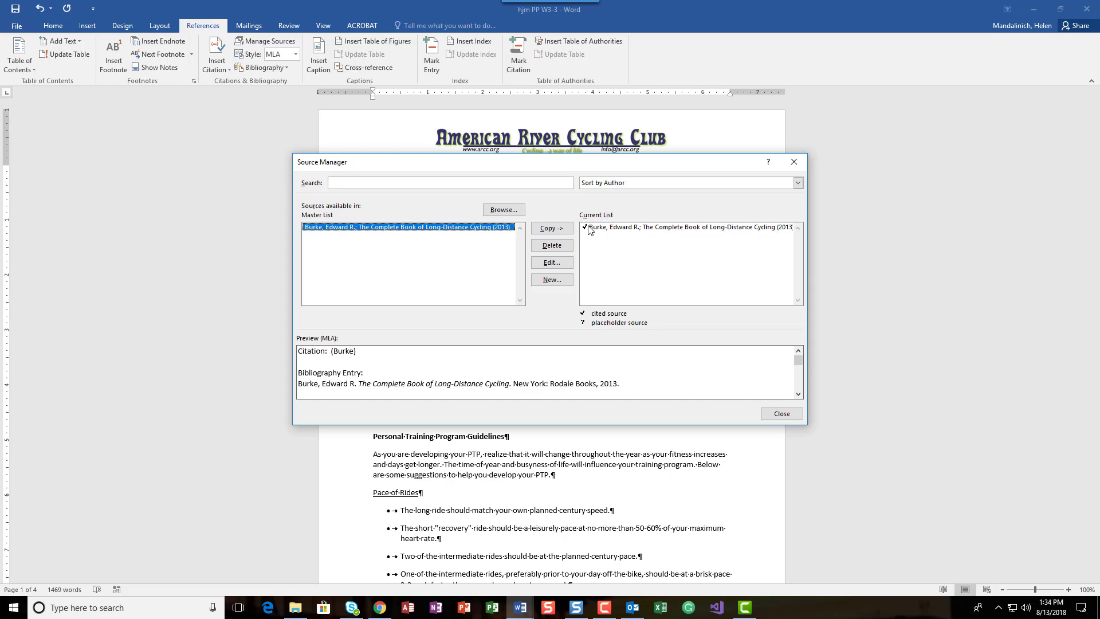
left_click(786, 415)
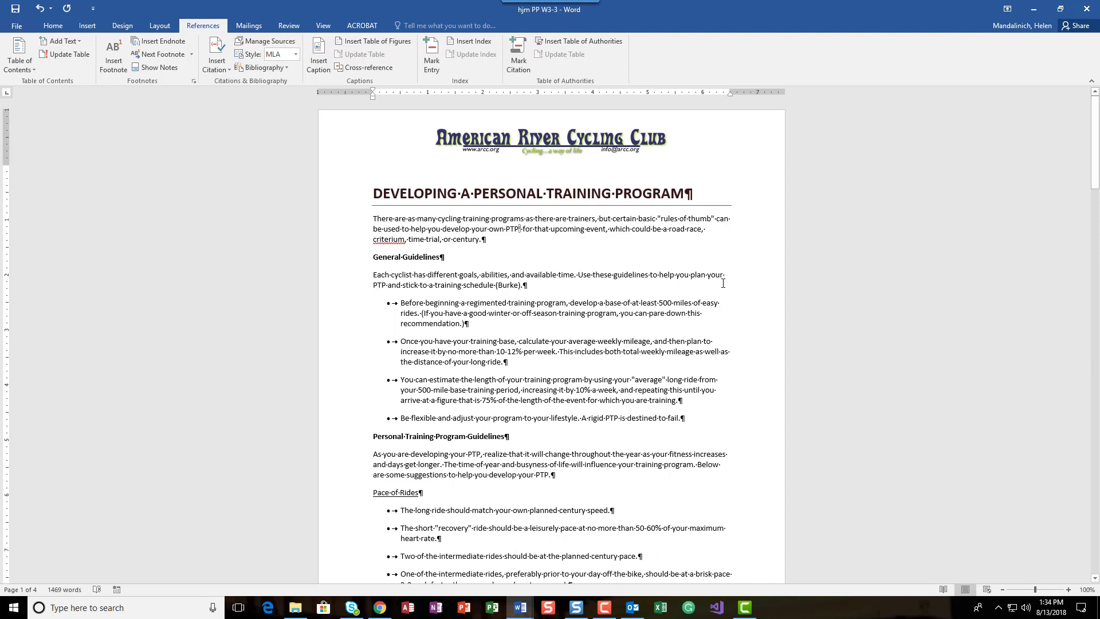
Insert a citation placeholder named VeloNews after "century speed" in the first Pace of Rides bullet, before the period
scroll(419, 390, "down", 5)
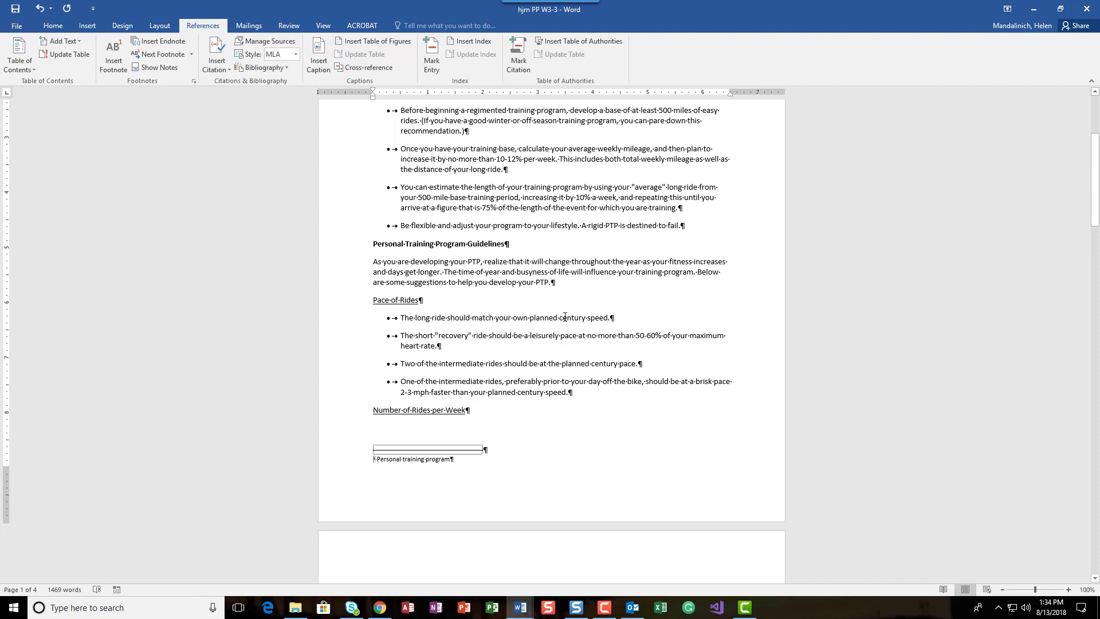
left_click(609, 317)
left_click(215, 41)
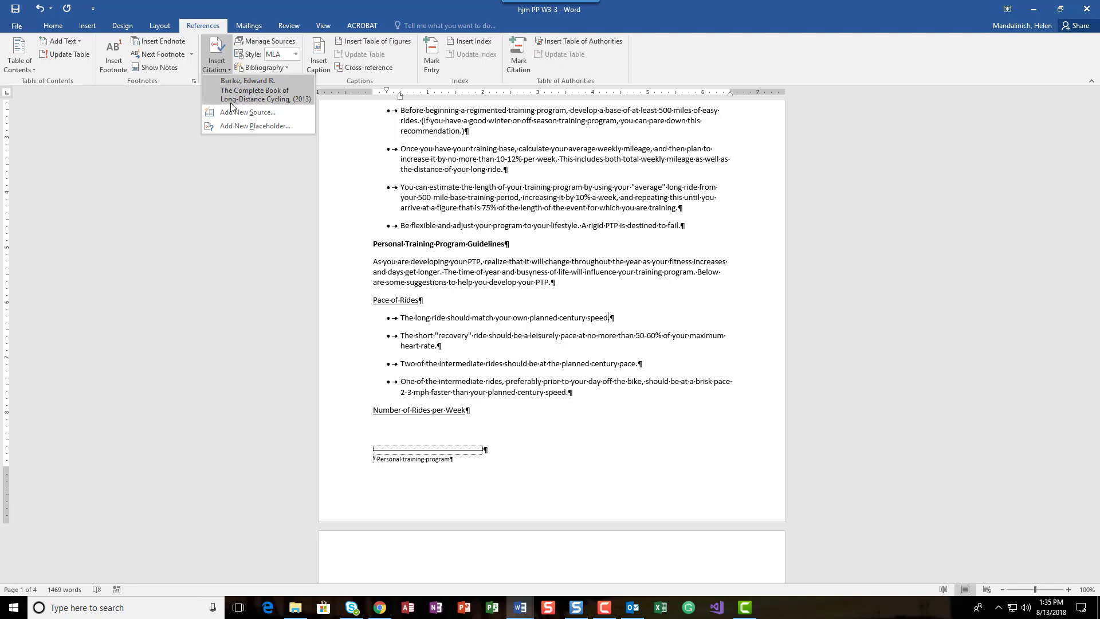
left_click(257, 126)
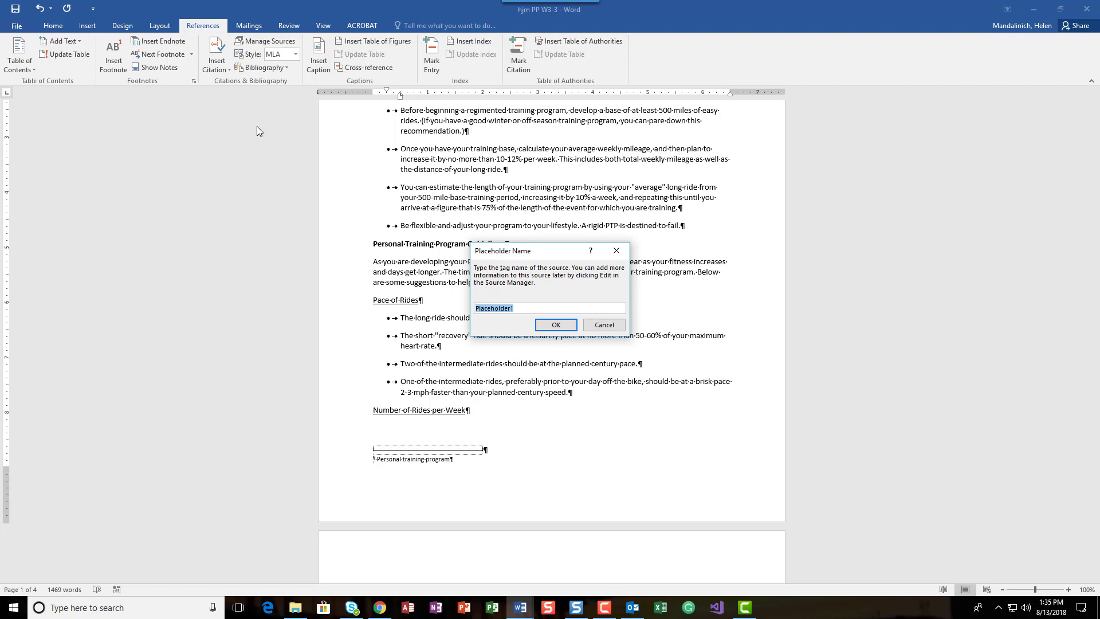
type("VeloNews")
left_click(564, 326)
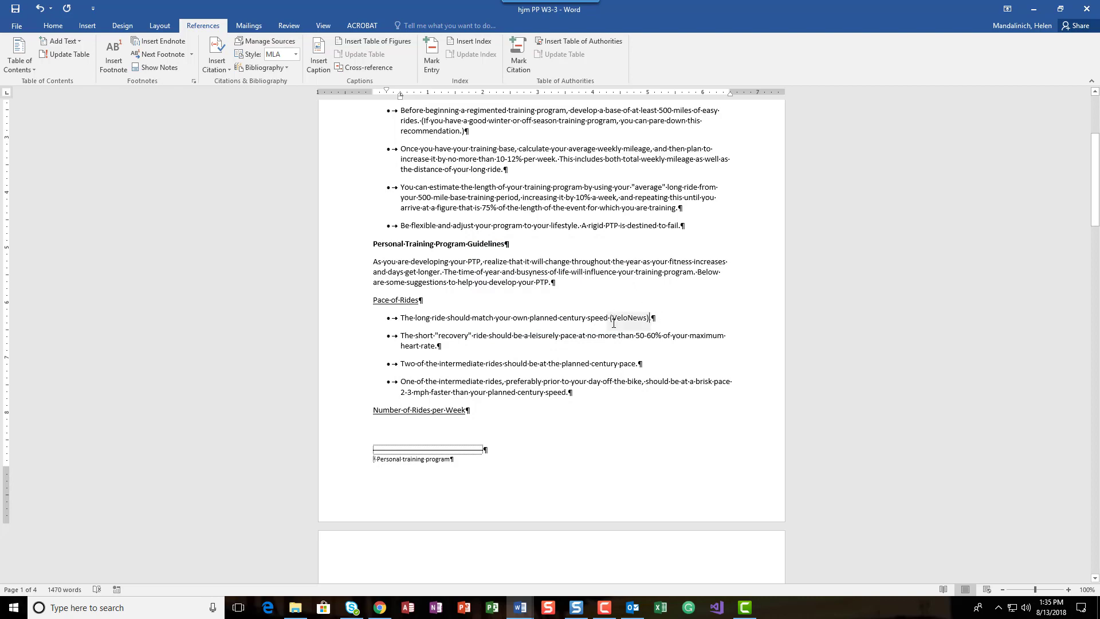
Open the VeloNews placeholder source for editing from the Source Manager and show all bibliography fields
left_click(280, 41)
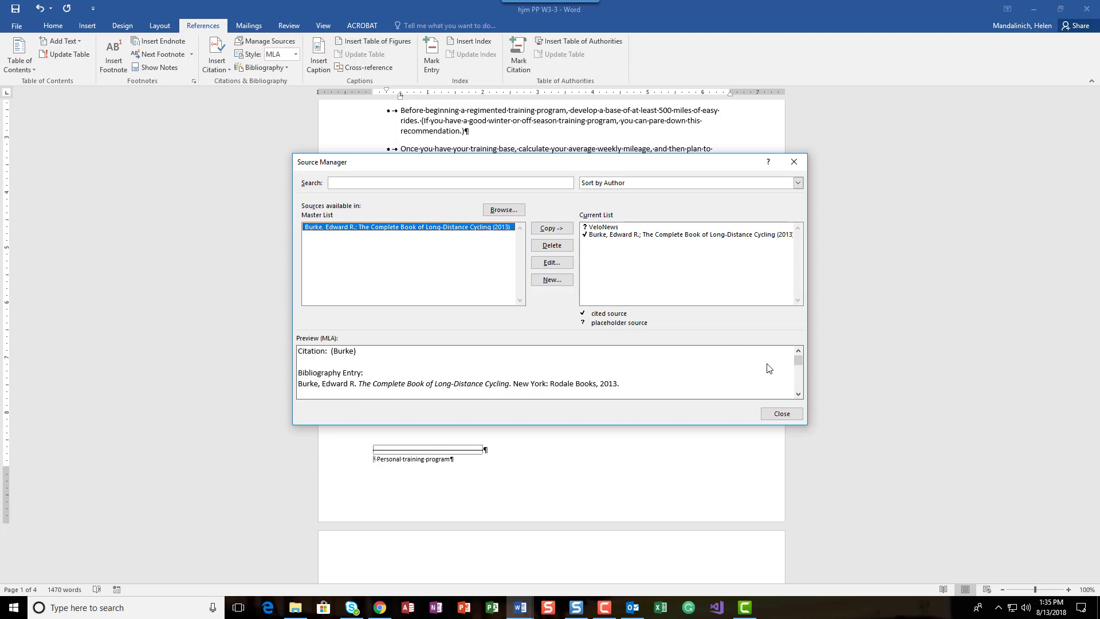
left_click(781, 414)
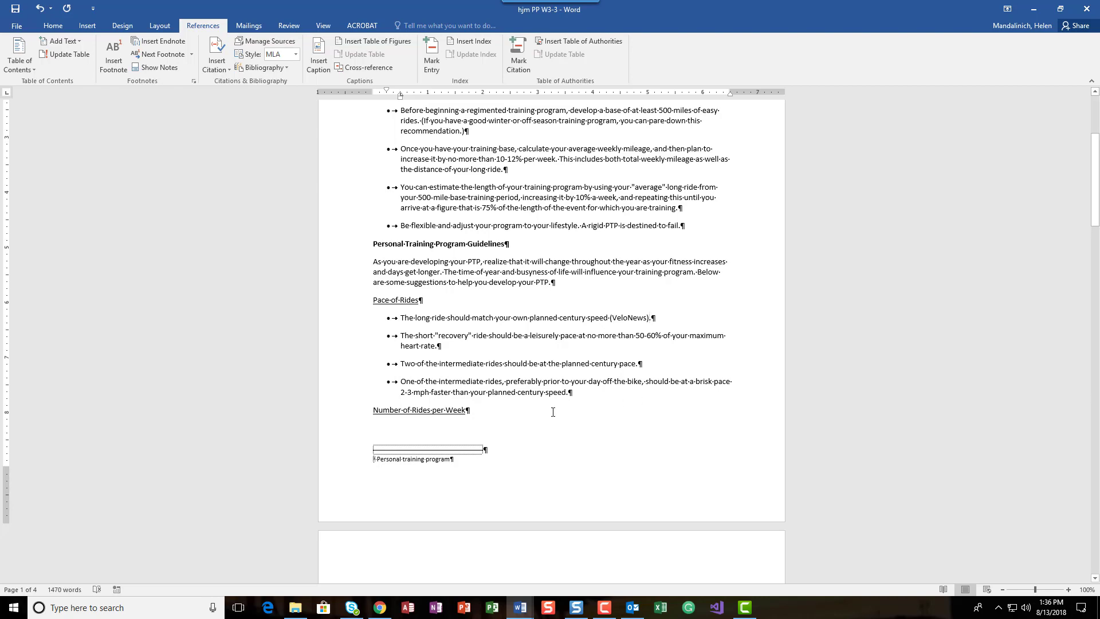
left_click(268, 40)
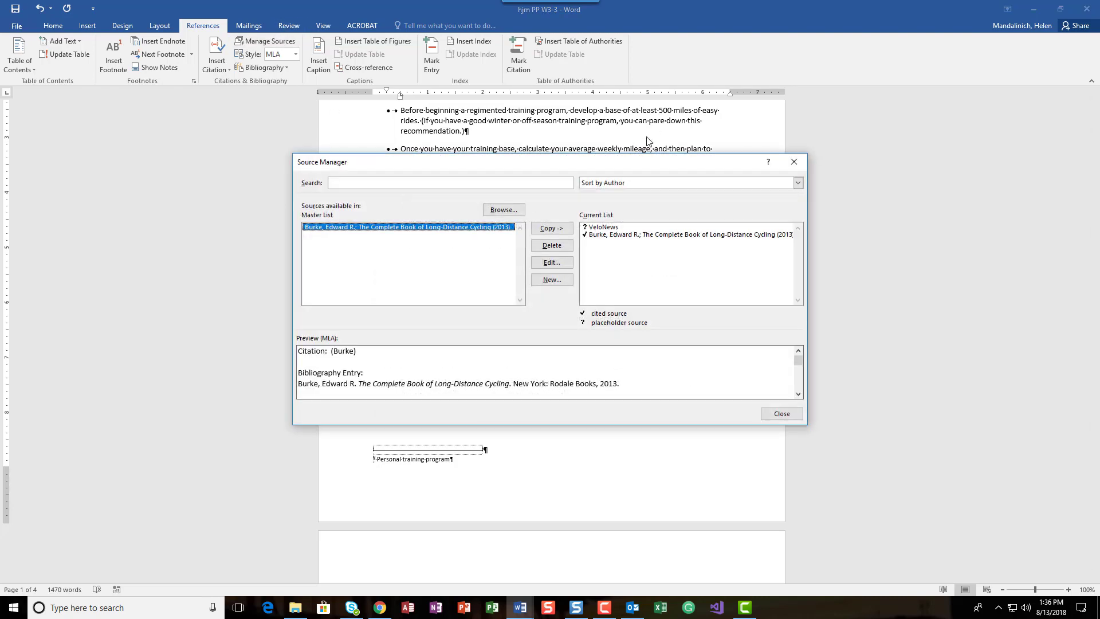
left_click(619, 227)
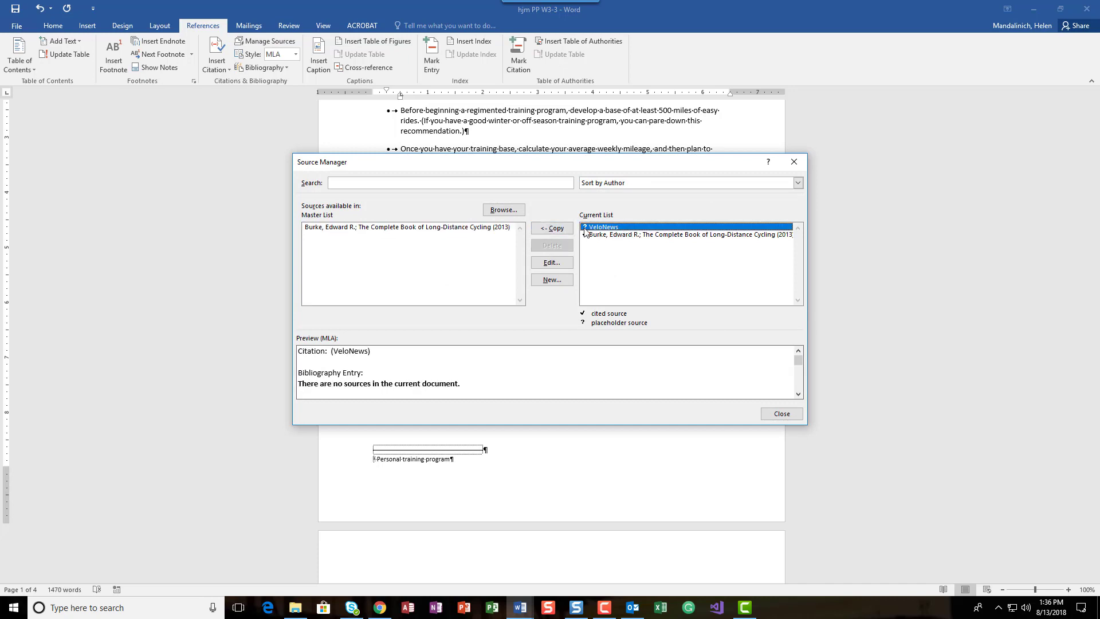
left_click(562, 263)
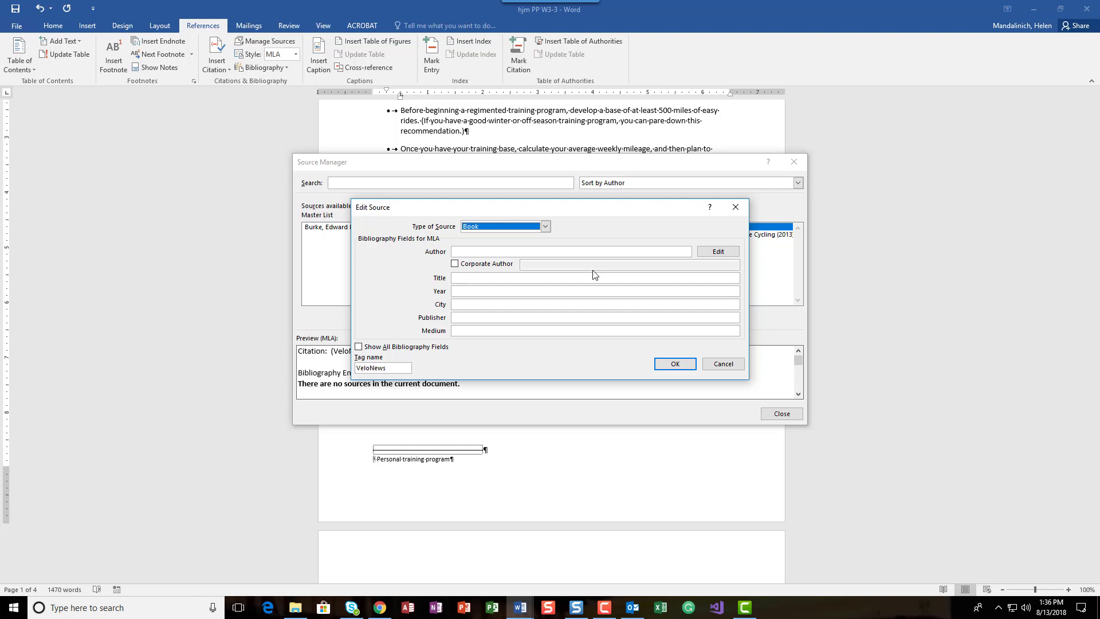
left_click(359, 347)
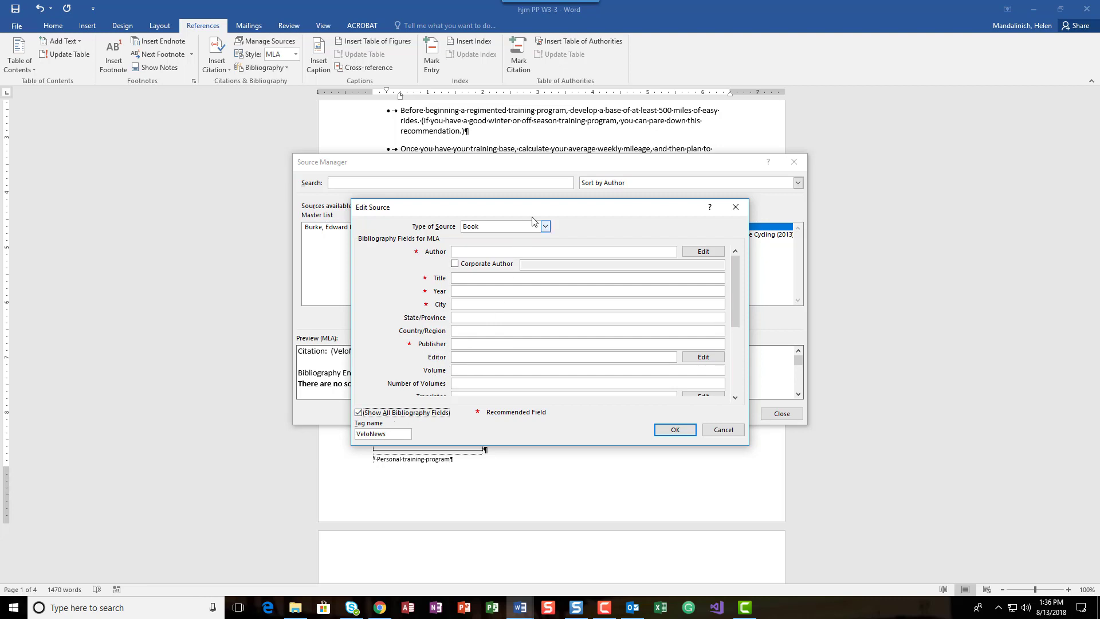
Set the VeloNews source type to Document From Web site
left_click(545, 228)
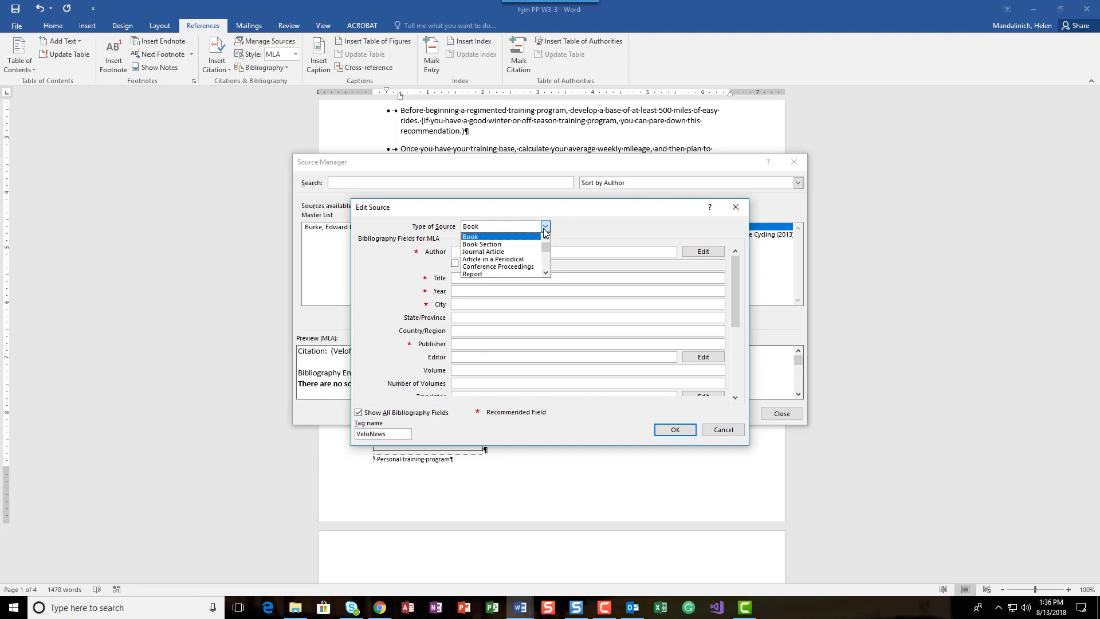
left_click(546, 274)
left_click(546, 274)
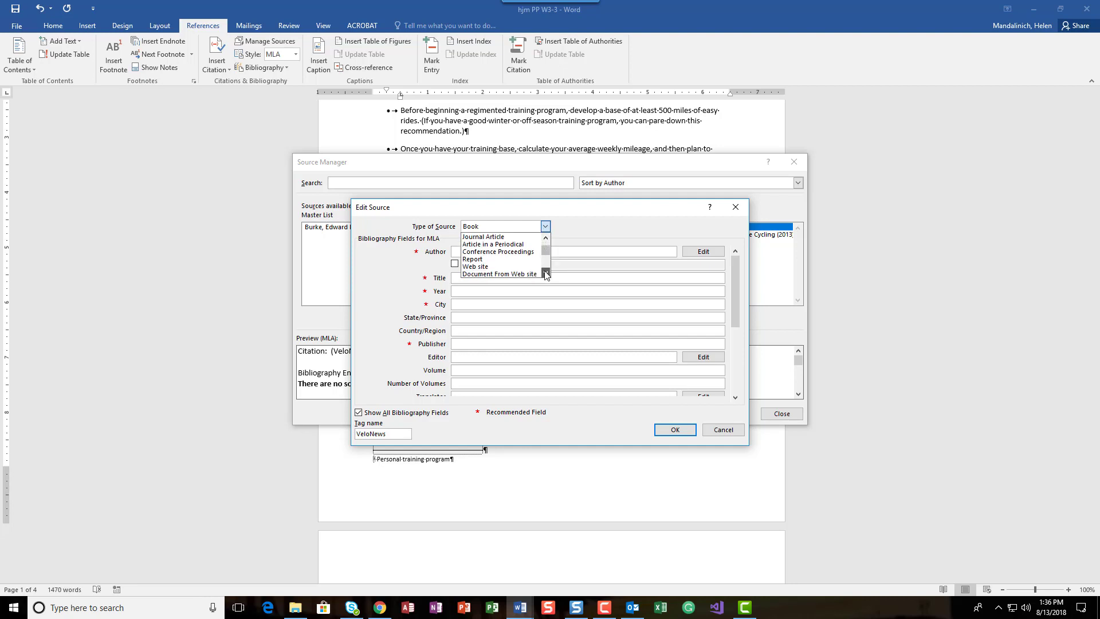
left_click(546, 274)
left_click(505, 270)
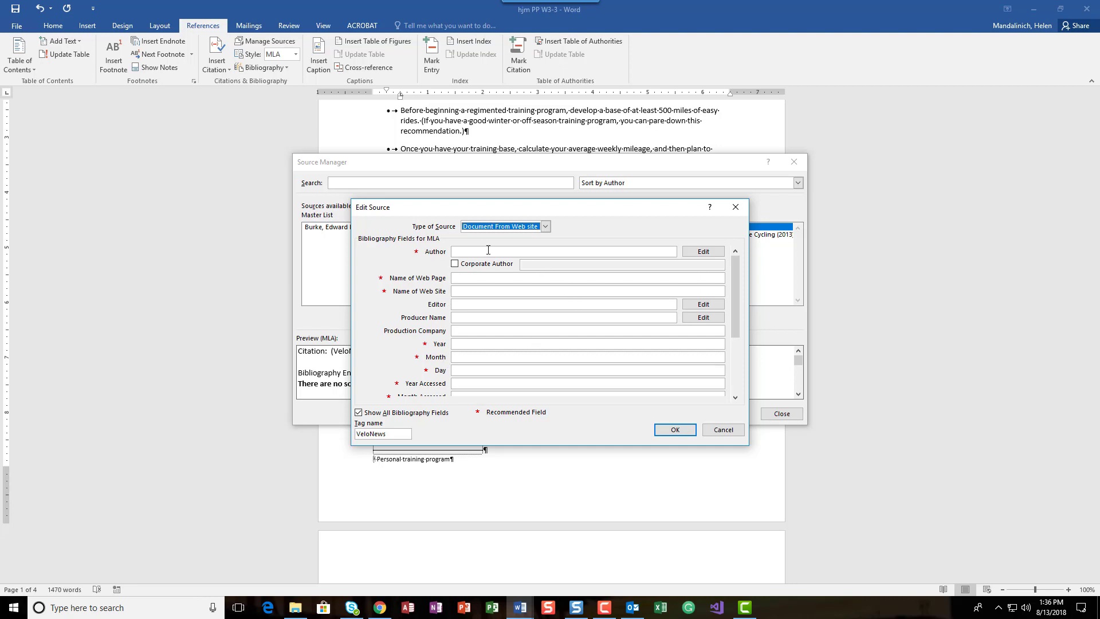
Enter VeloNews as the corporate author of the VeloNews source
left_click(455, 264)
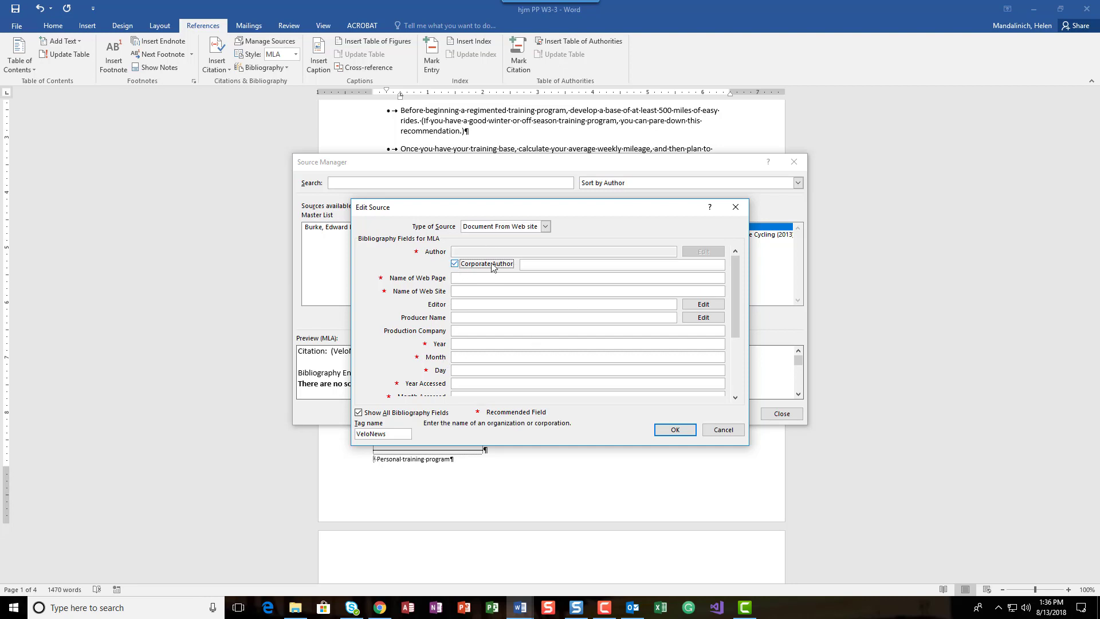
left_click(533, 265)
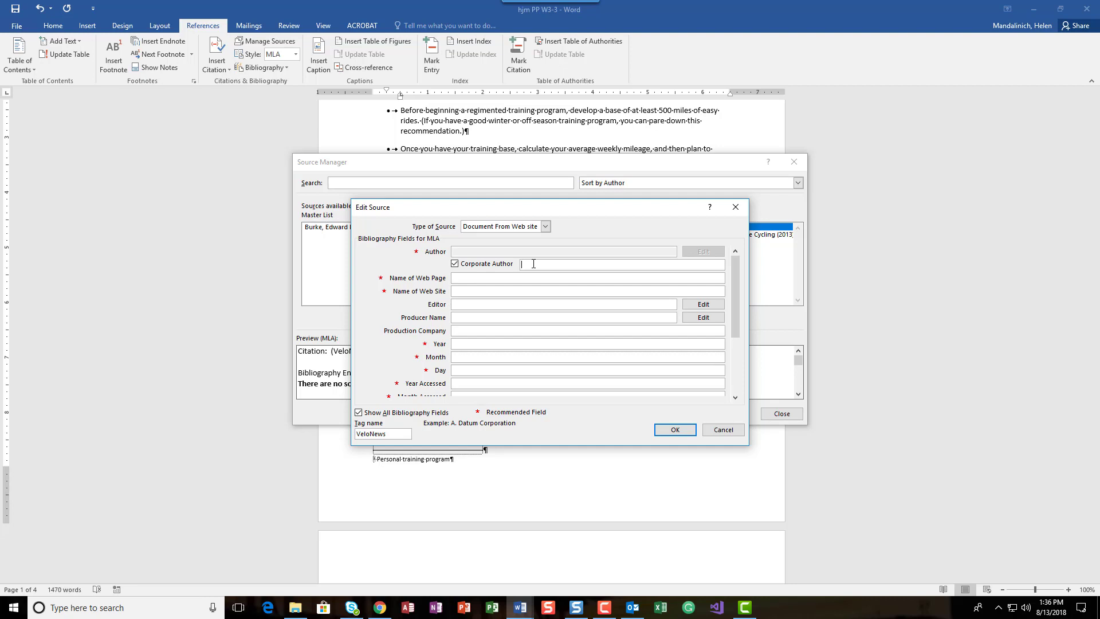
type("VeloNews")
key("Tab")
Name the web page "Training Tips for Recreational Cyclists" and the web site "VeloNews.com"
type("Training Ti")
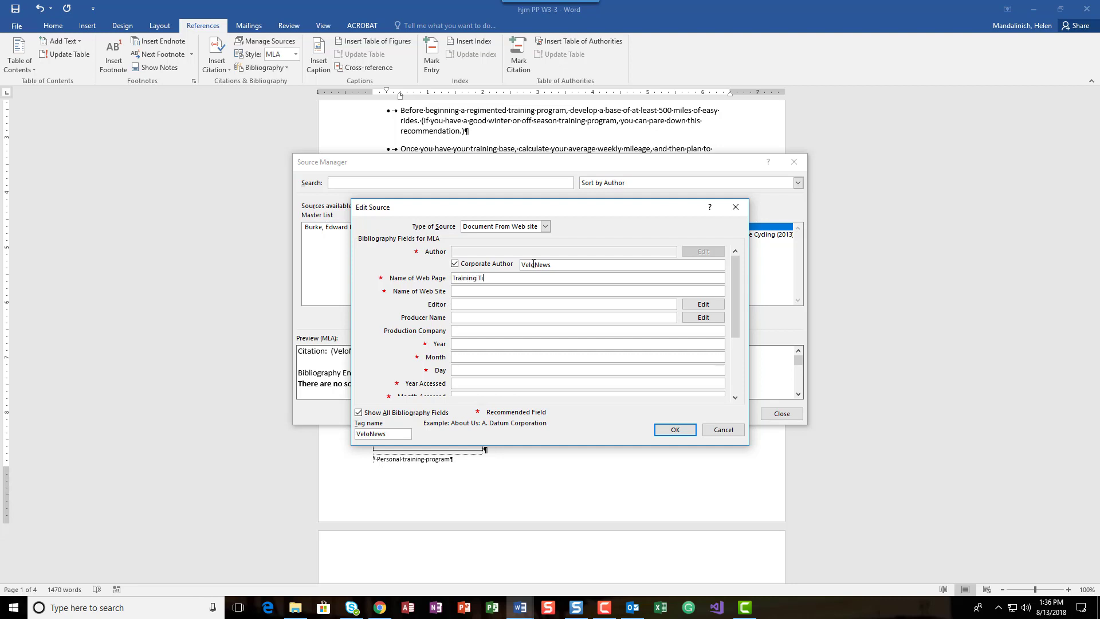
type("ps for Recreational Cyclists")
key("Tab")
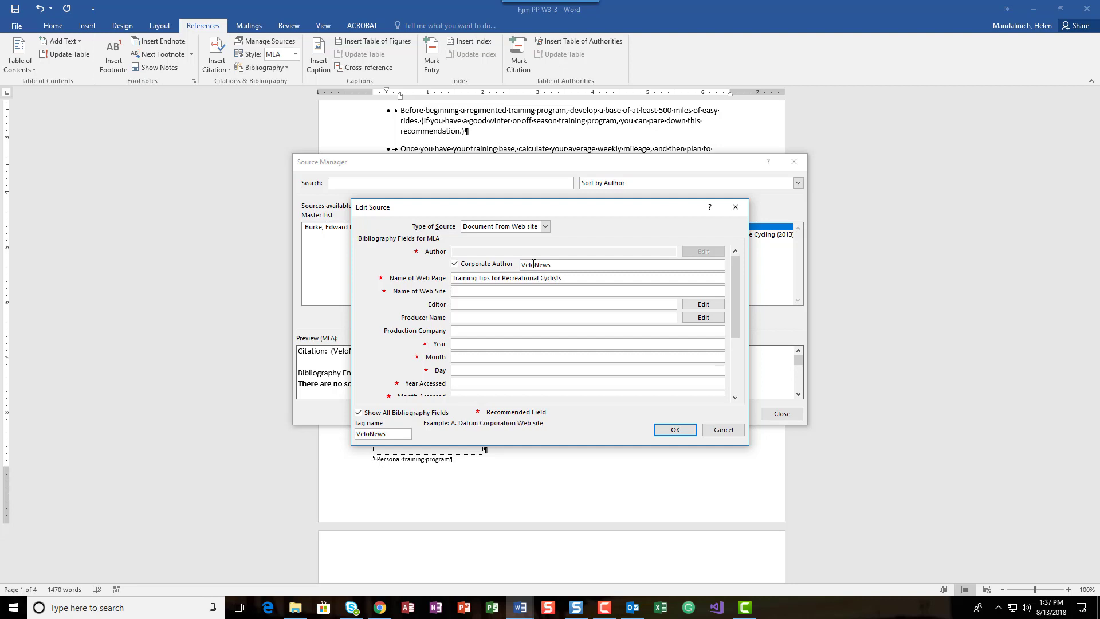
type("VeloNews.com")
key("Tab")
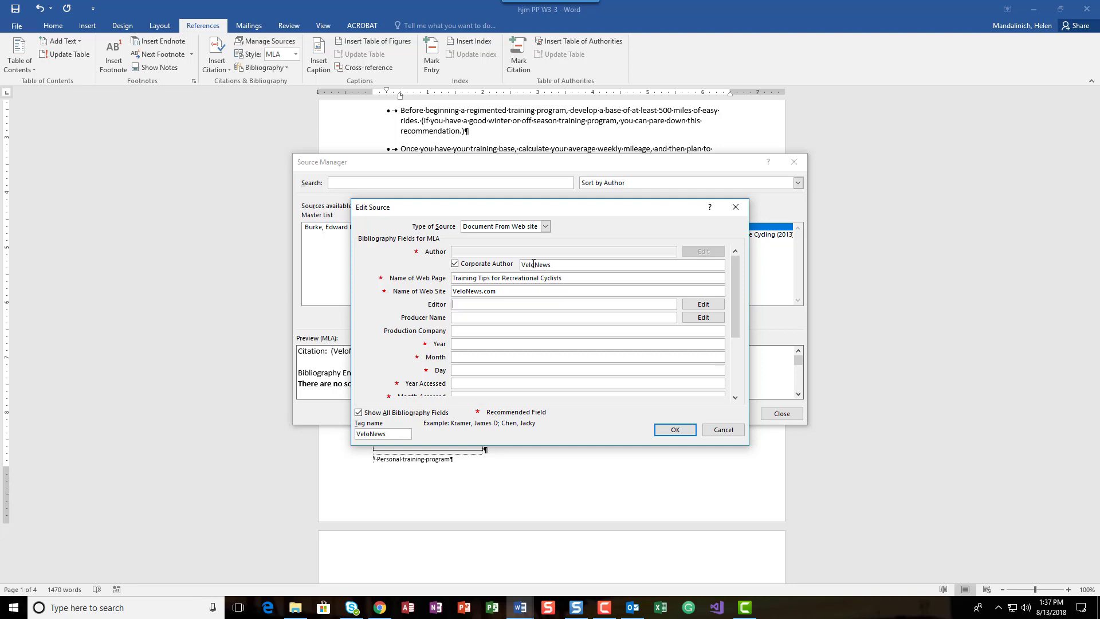
Set both the publication year and the year accessed of the VeloNews source to 2016
key("Tab")
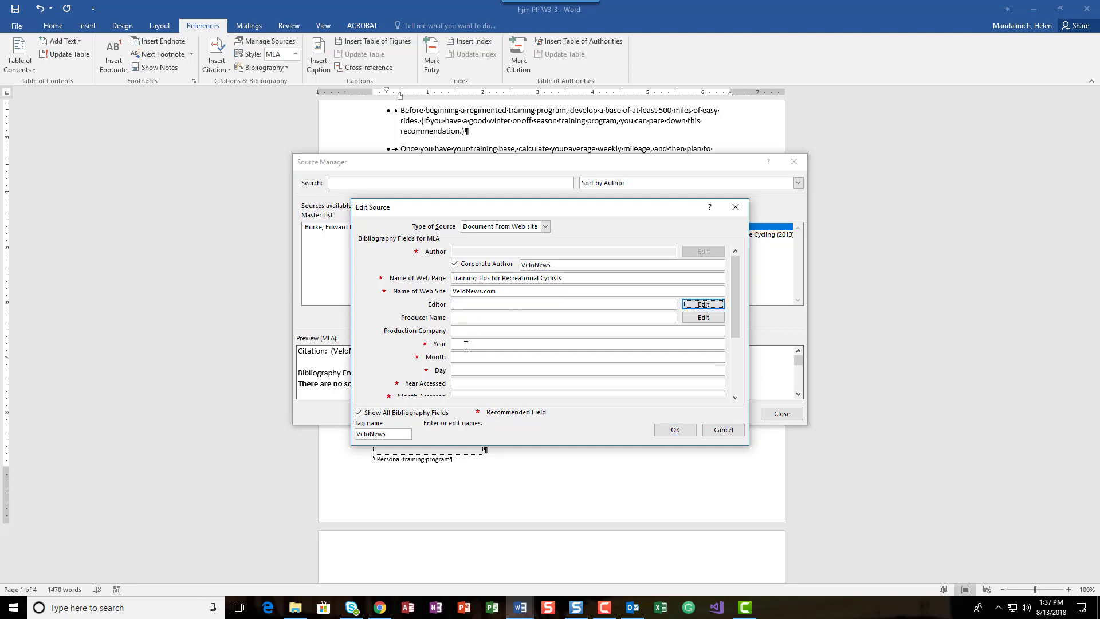
left_click(473, 381)
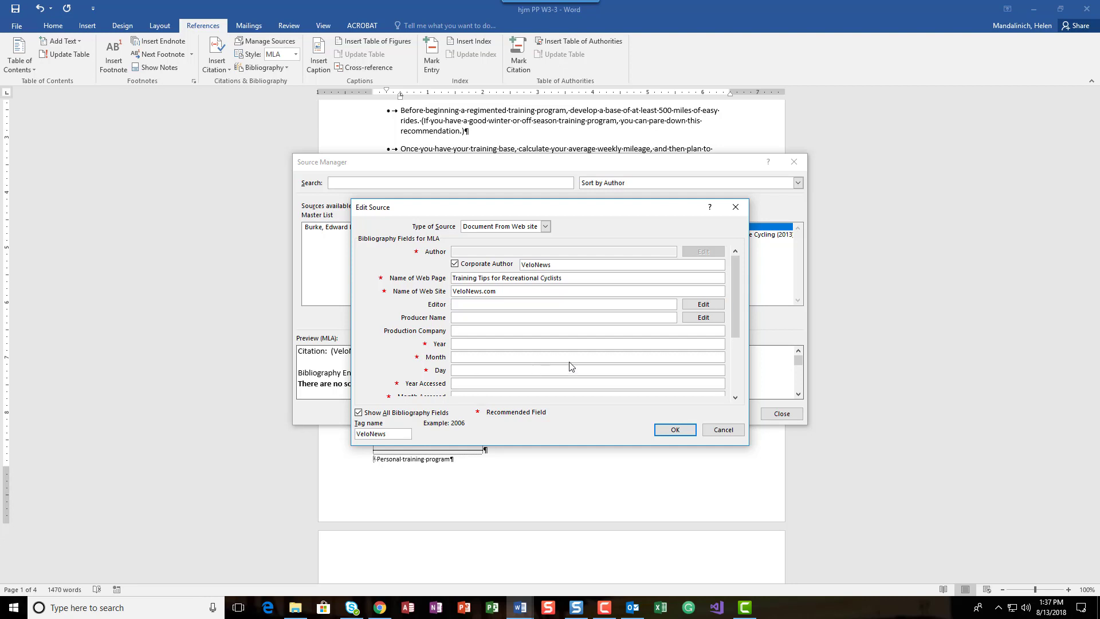
left_click_drag(734, 335, 733, 365)
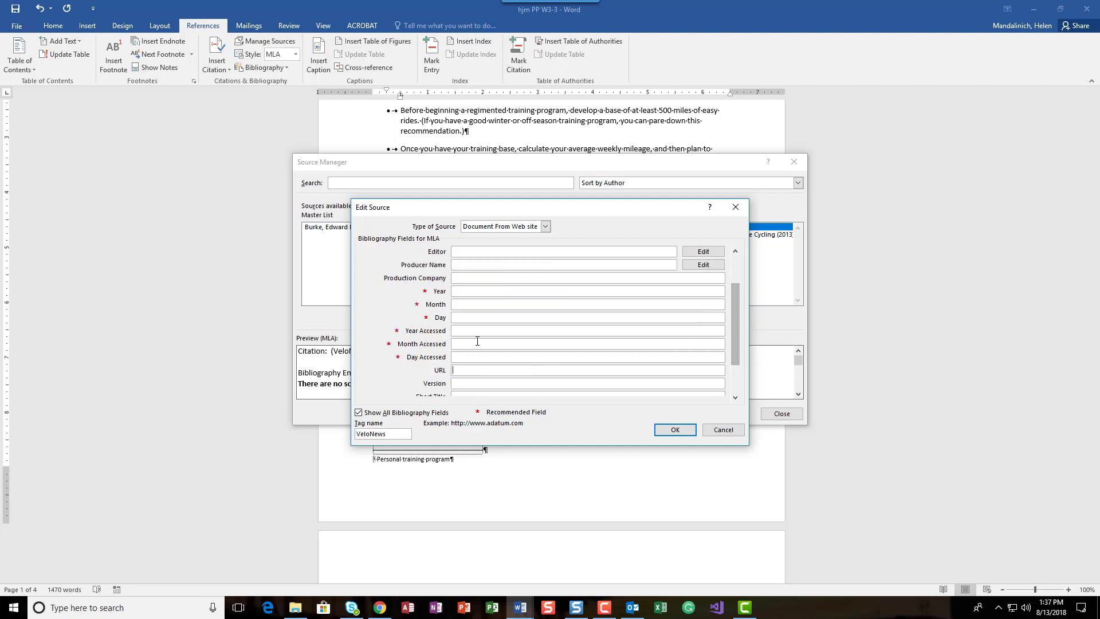
left_click(459, 330)
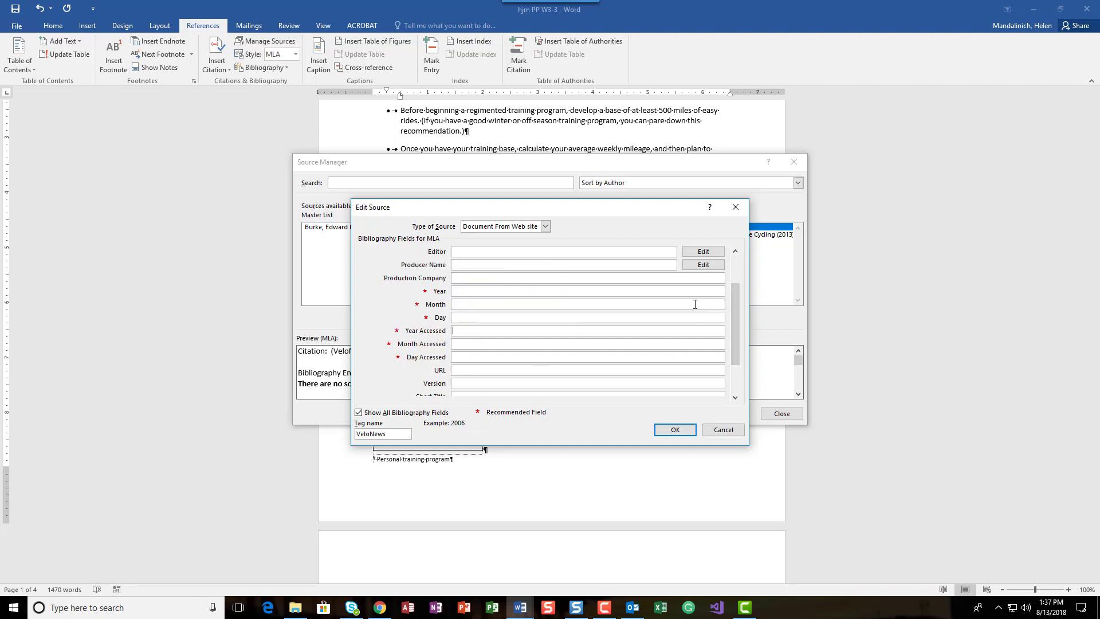
type("2016")
left_click(462, 292)
type("2016")
Set the month accessed to September and the day accessed to 14
left_click(466, 344)
type("September")
key("Tab")
type("14")
key("Tab")
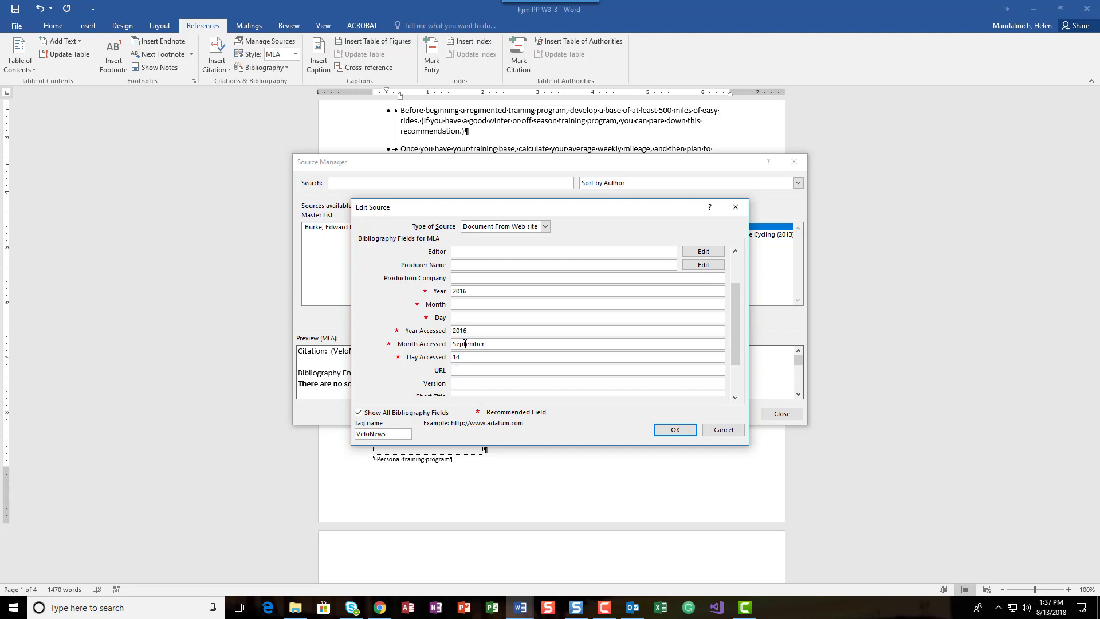
type("http://www.velonews.com/training_tips.html")
left_click(675, 430)
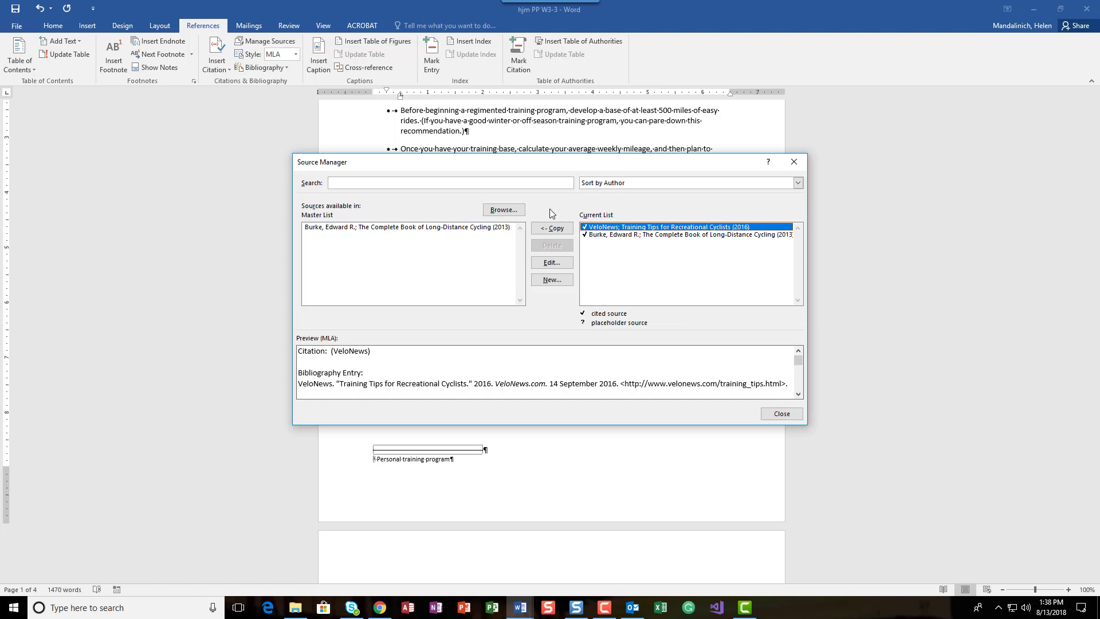
Start a new source from the Source Manager with all bibliography fields shown and the type set to Book
left_click(551, 279)
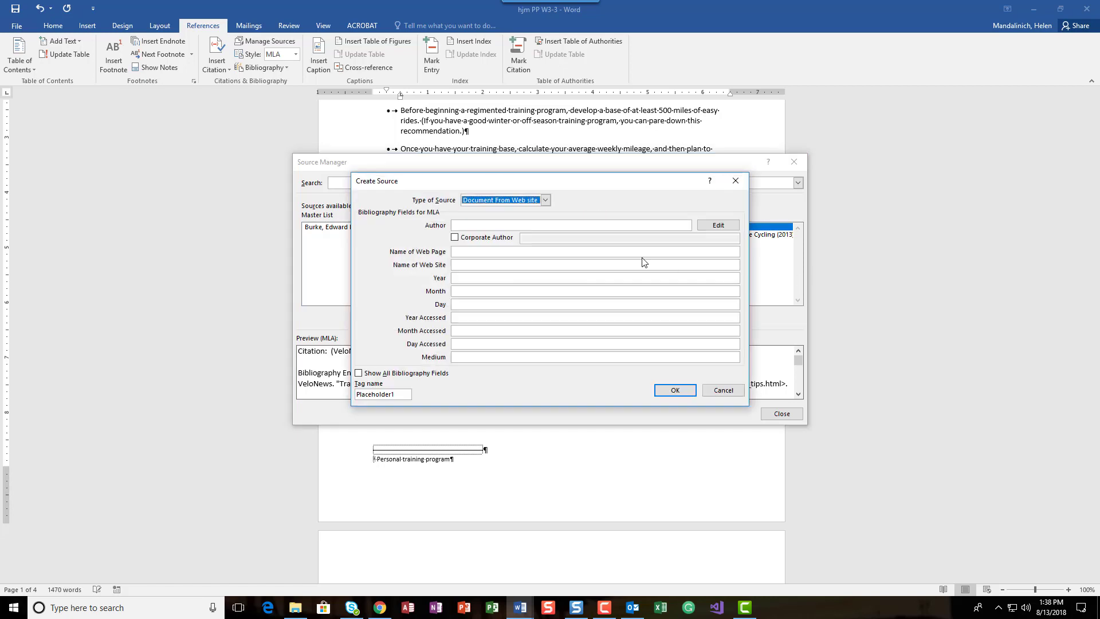
left_click(359, 373)
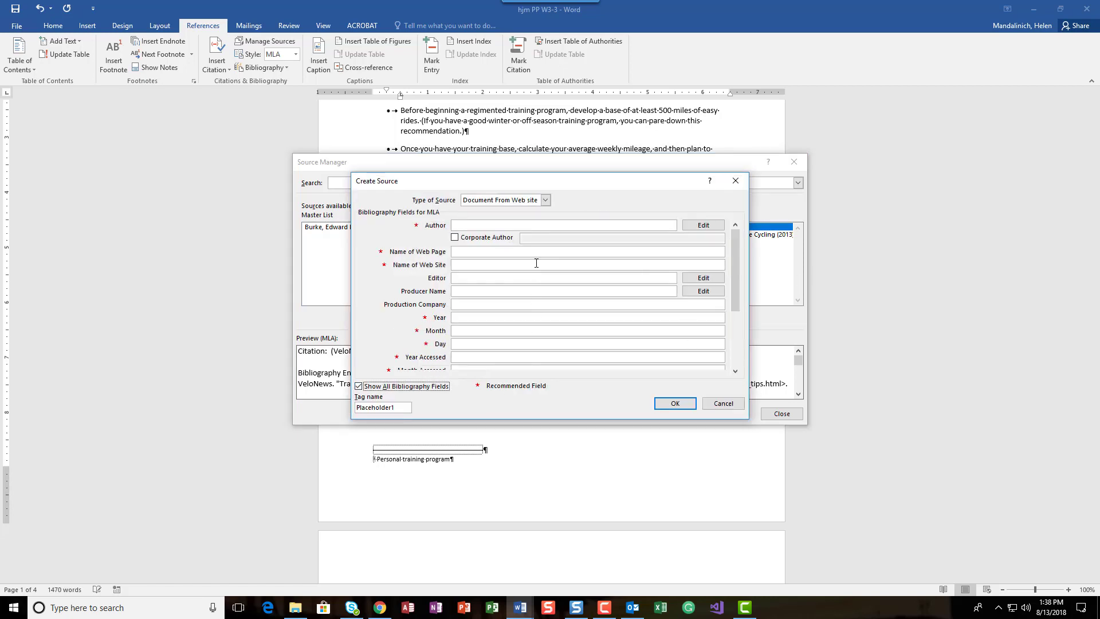
left_click(545, 200)
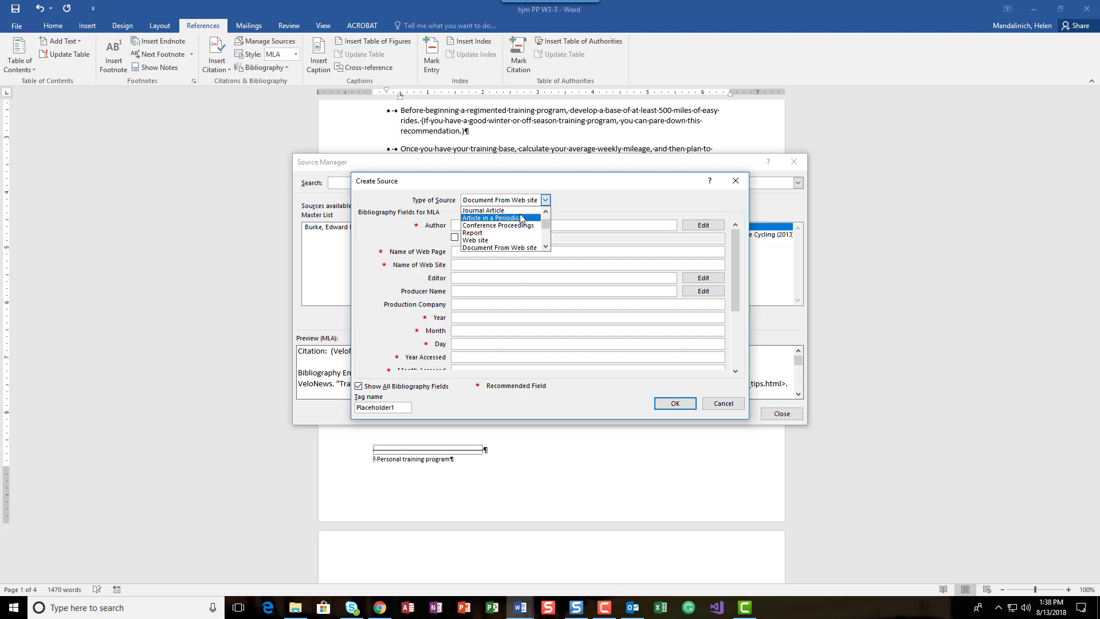
scroll(521, 218, "up", 2)
left_click(518, 210)
Enter the author's full name for the new book source
left_click(496, 228)
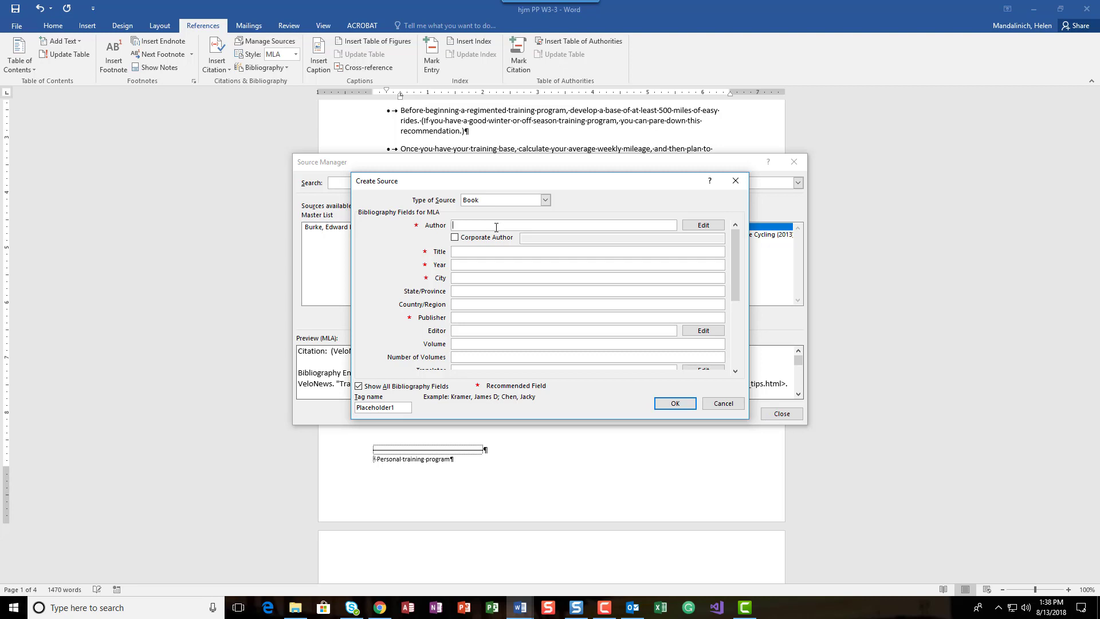
type("Thomas Chapple")
key("Tab")
key("Tab")
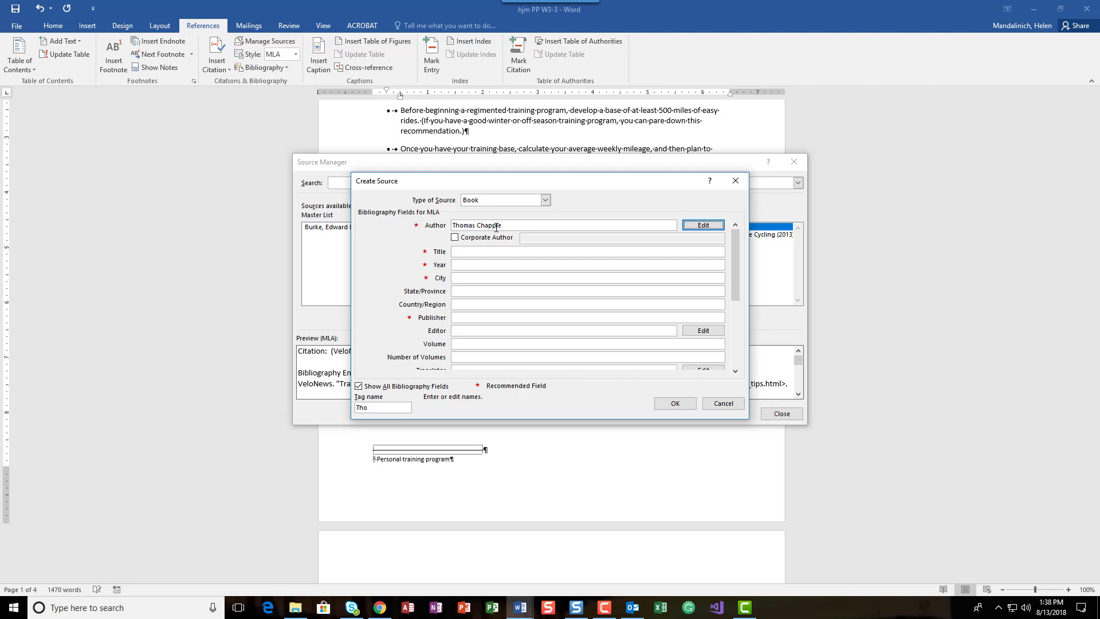
key("Tab")
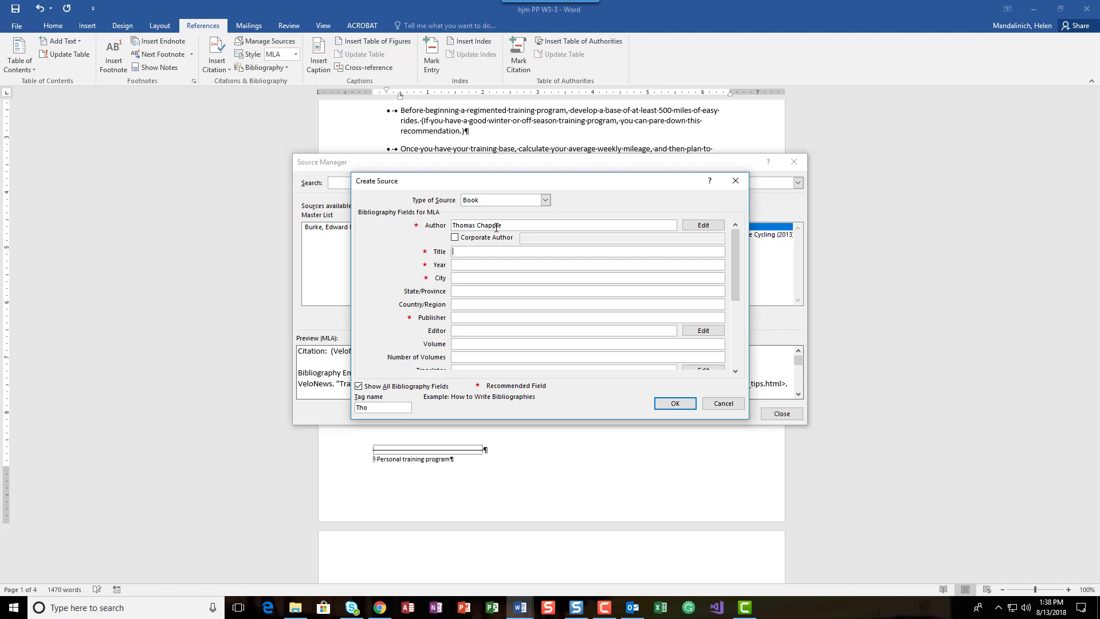
Set the book's title to "Base Building for Cyclists" and its year to 2014
type("Base Building for Cyclists")
key("Tab")
type("2014")
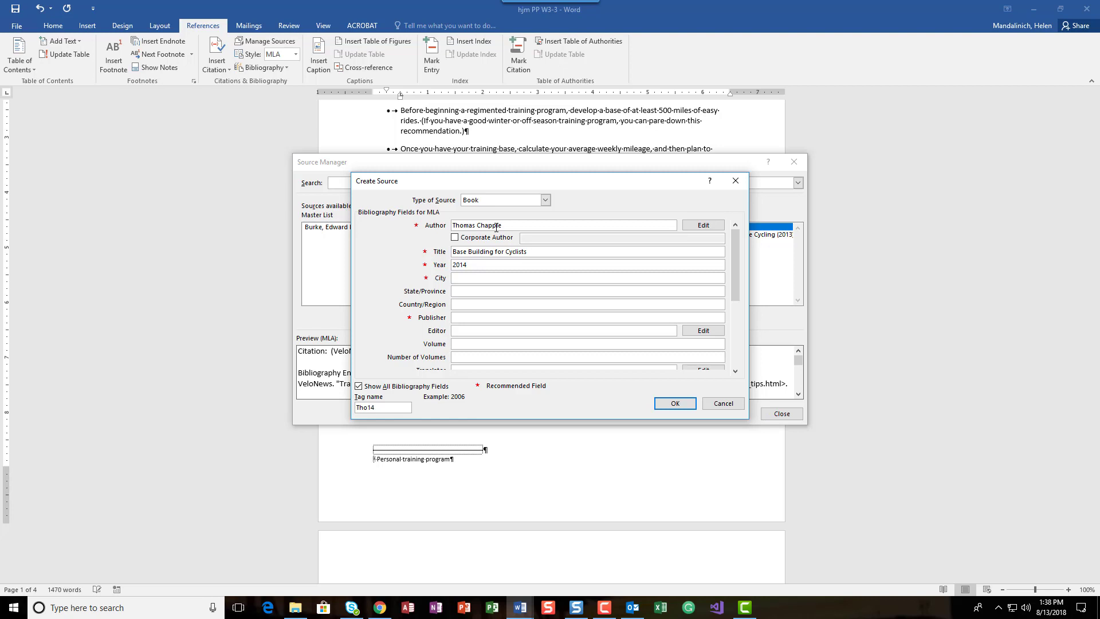
Set the book's city of publication to San Francisco
key("Tab")
type("San Francisoc")
key("BackSpace")
key("BackSpace")
type("co")
Set the book's publisher to VeloPress, leaving the state and country fields blank
key("Tab")
key("Tab")
key("Tab")
type("VeloPress")
key("Tab")
key("BackSpace")
key("BackSpace")
left_click(577, 343)
Set the book's edition to 3rd
left_click_drag(737, 281, 737, 299)
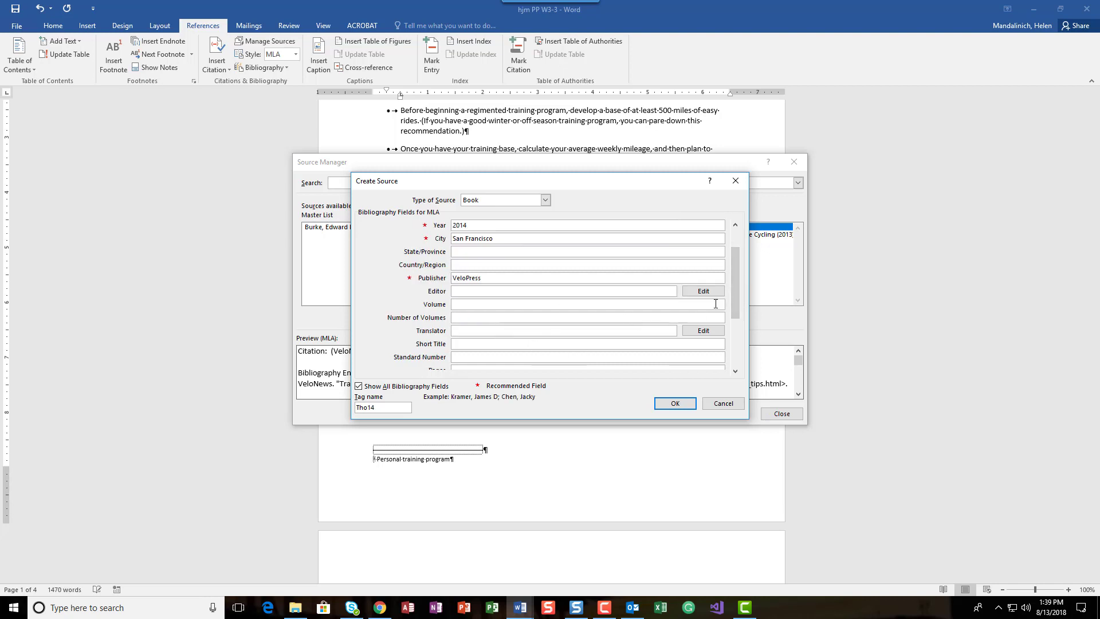
left_click_drag(736, 311, 736, 342)
left_click(488, 317)
type("3")
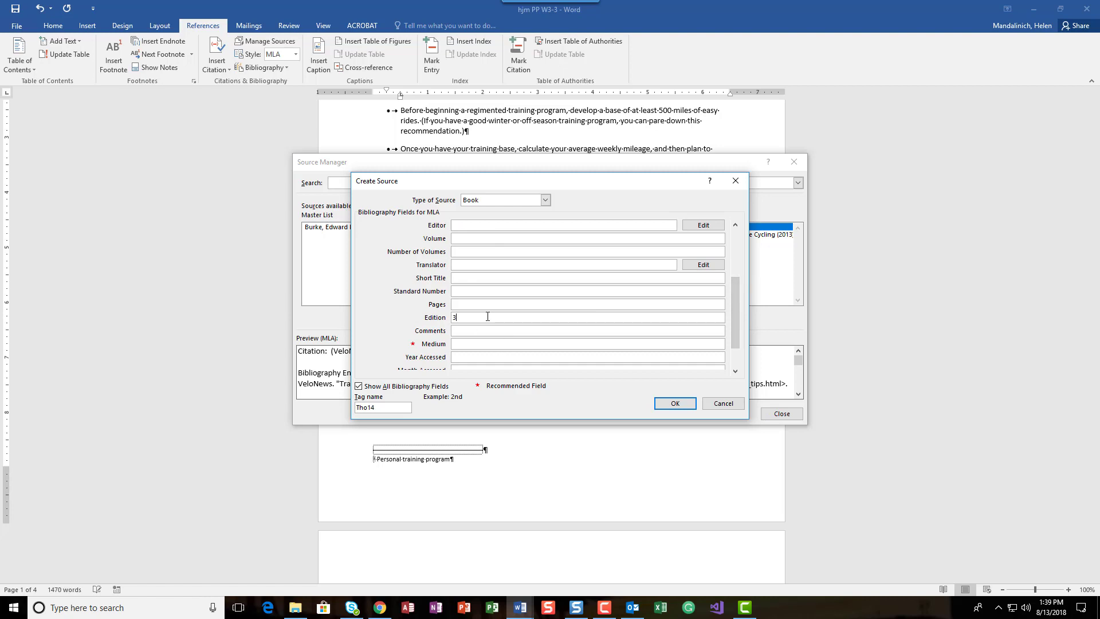
type("rd")
key("Tab")
Change the tag name to the author's surname, save the book source and return to the document
left_click_drag(396, 407, 331, 403)
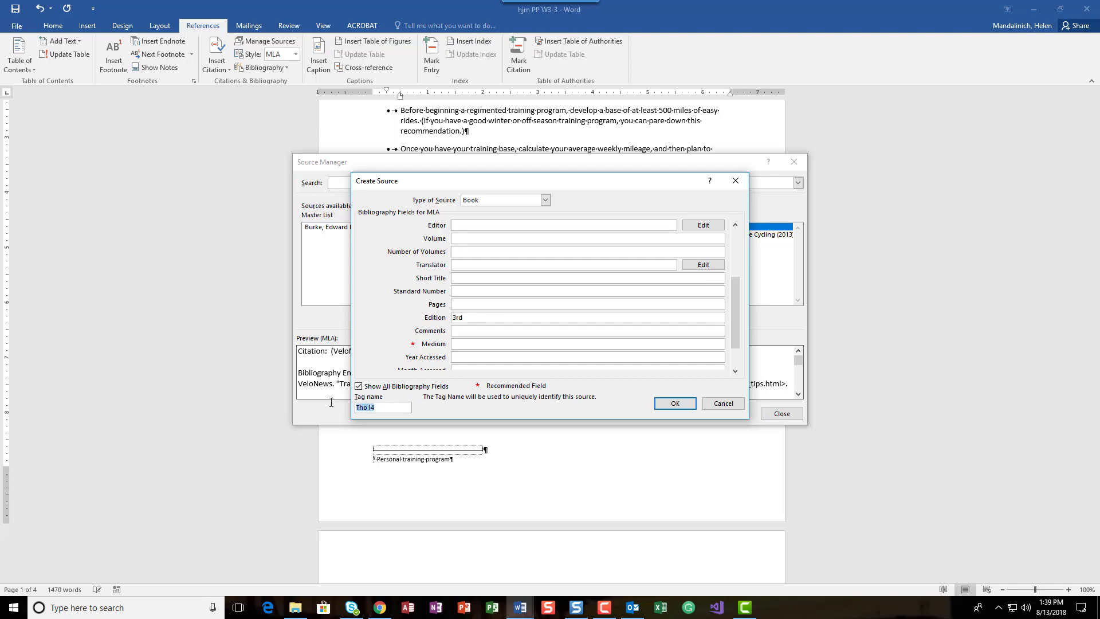
type("Chapple")
left_click(665, 403)
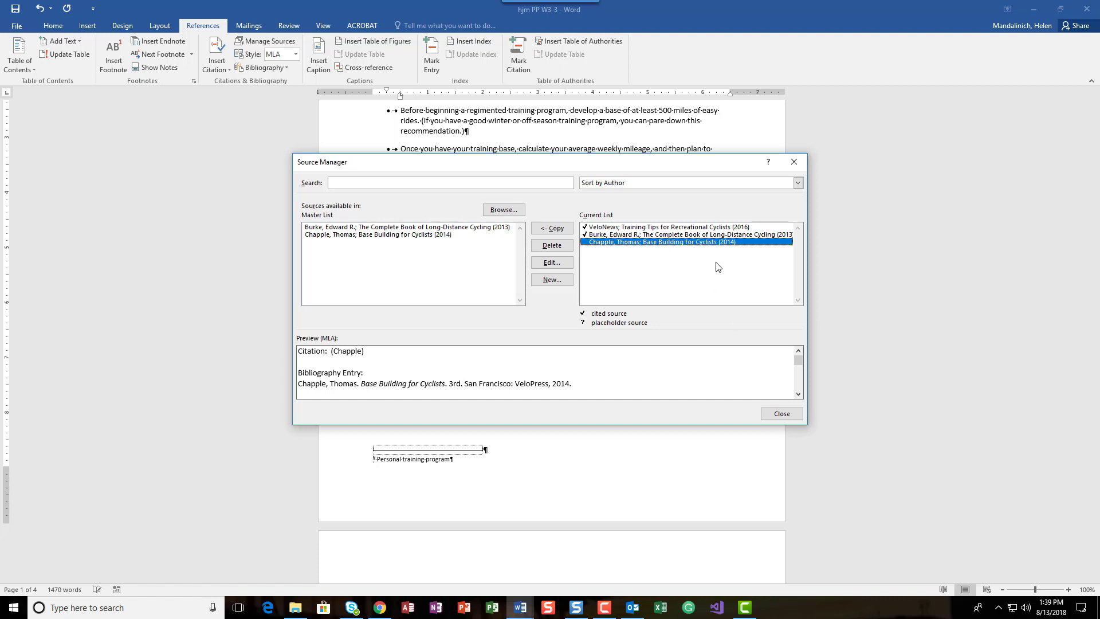
left_click(783, 414)
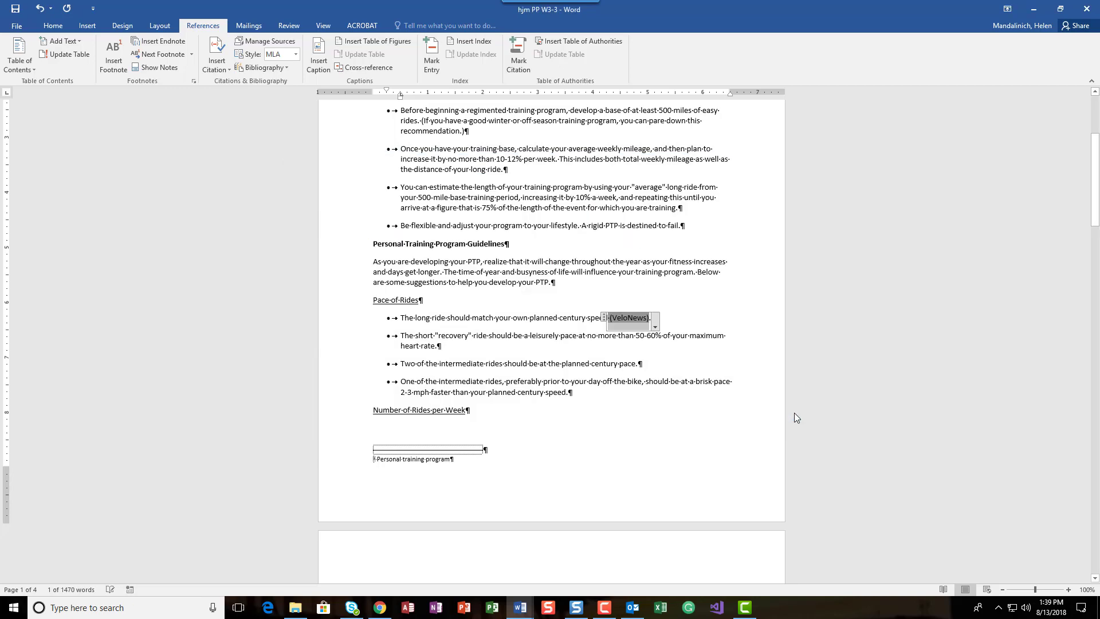
left_click(673, 360)
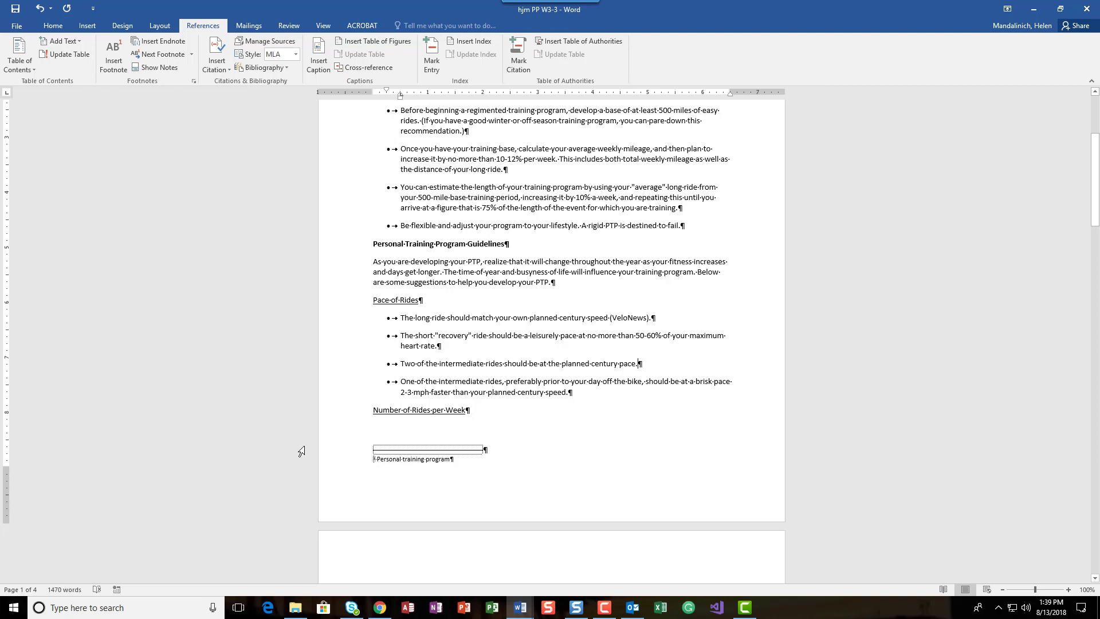
Cite Base Building for Cyclists after "additional rest day" in the page 2 opening paragraph, before the period
scroll(295, 463, "up", 1)
scroll(294, 463, "down", 12)
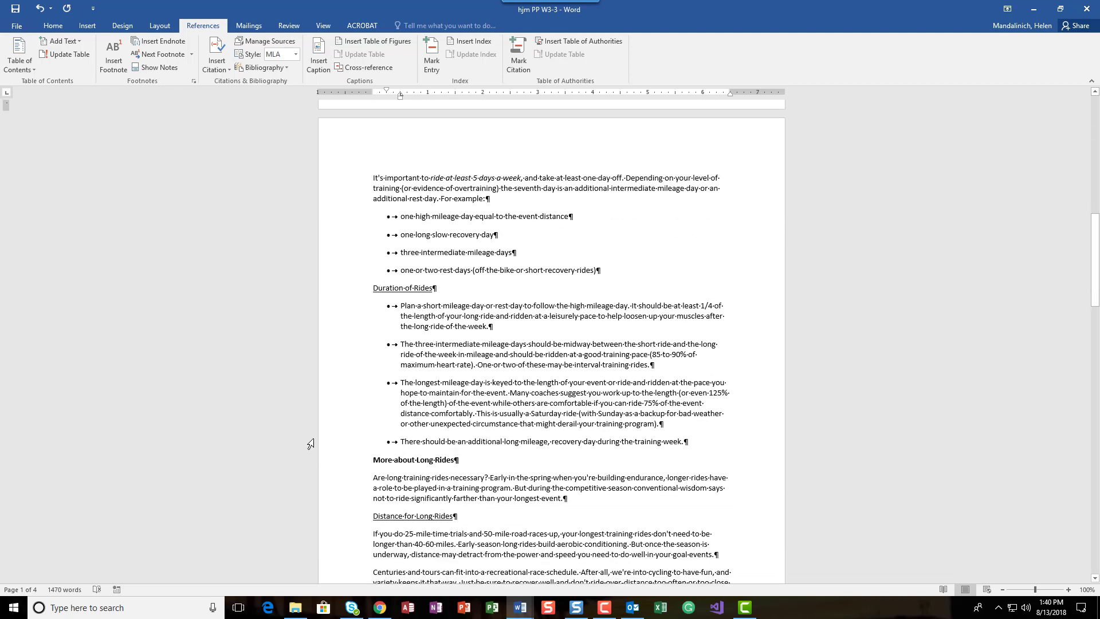
left_click(523, 304)
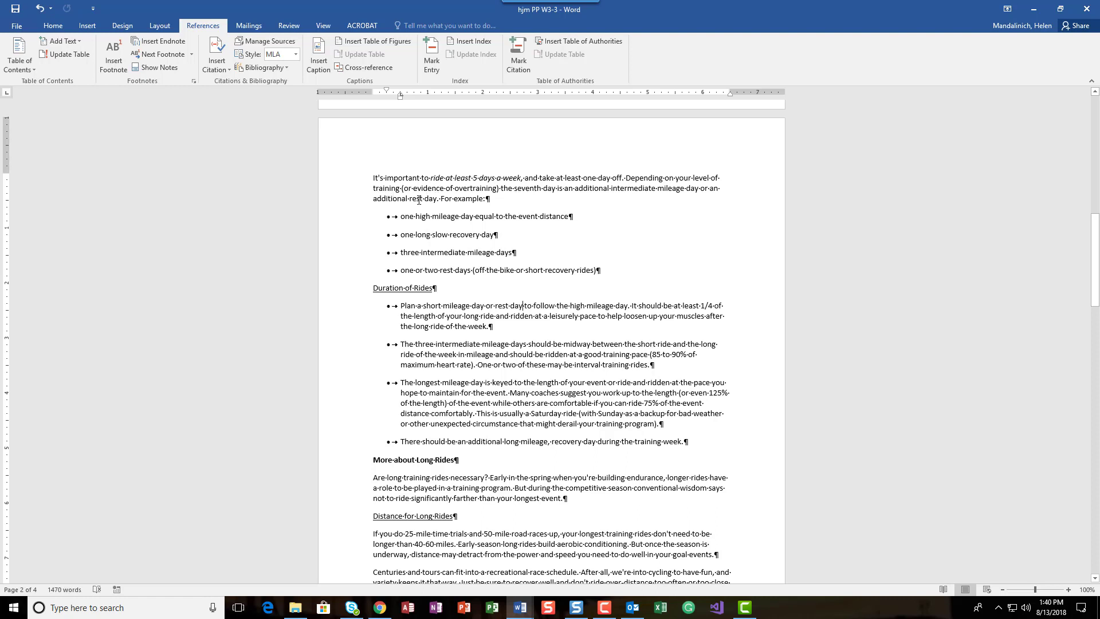
left_click(437, 199)
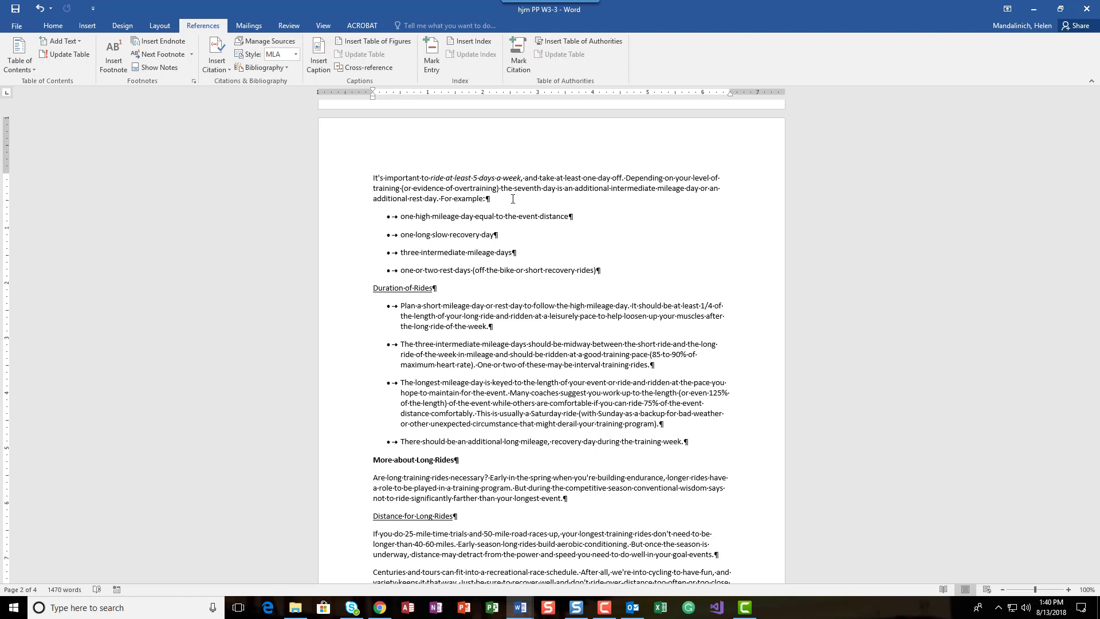
scroll(526, 213, "up", 5)
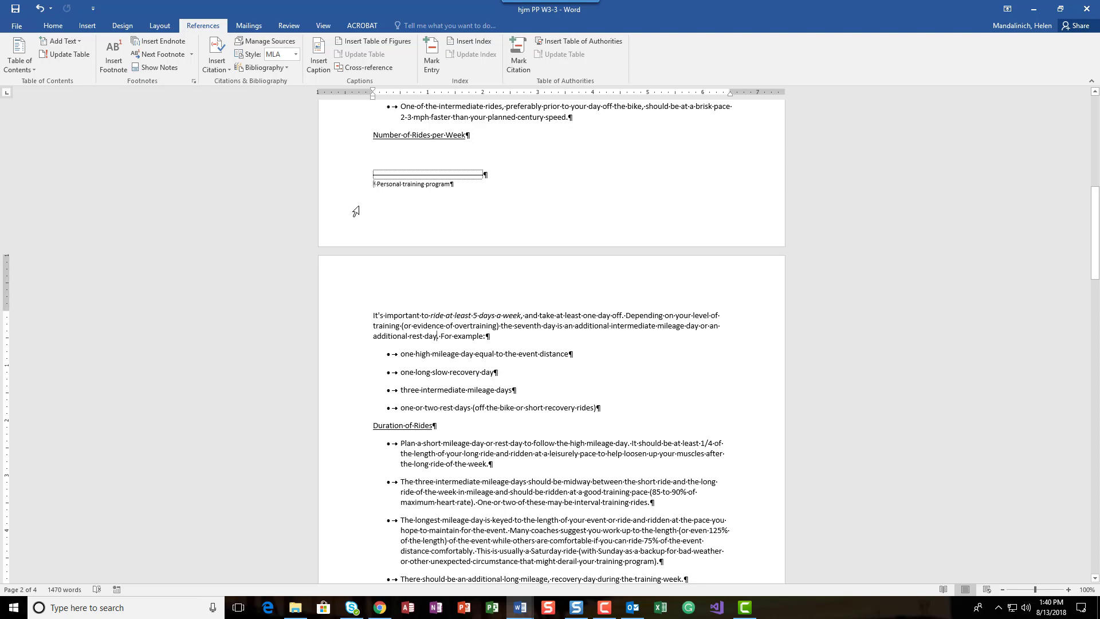
left_click(217, 58)
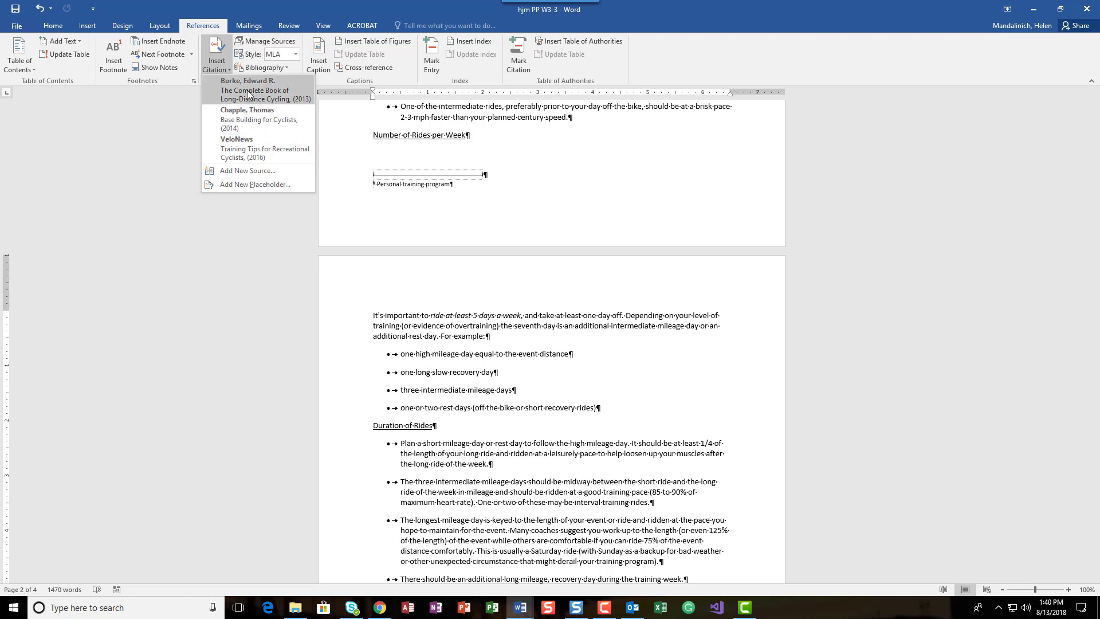
left_click(252, 121)
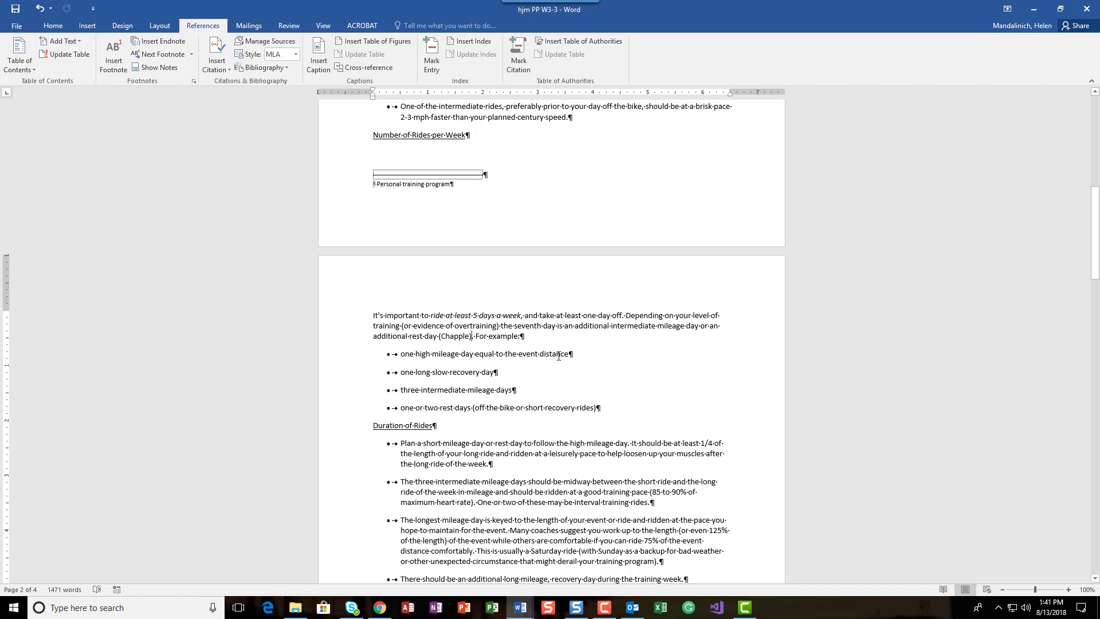
Cite The Complete Book of Long-Distance Cycling after "training week" in the last Duration of Rides bullet, before the period
scroll(559, 356, "down", 4)
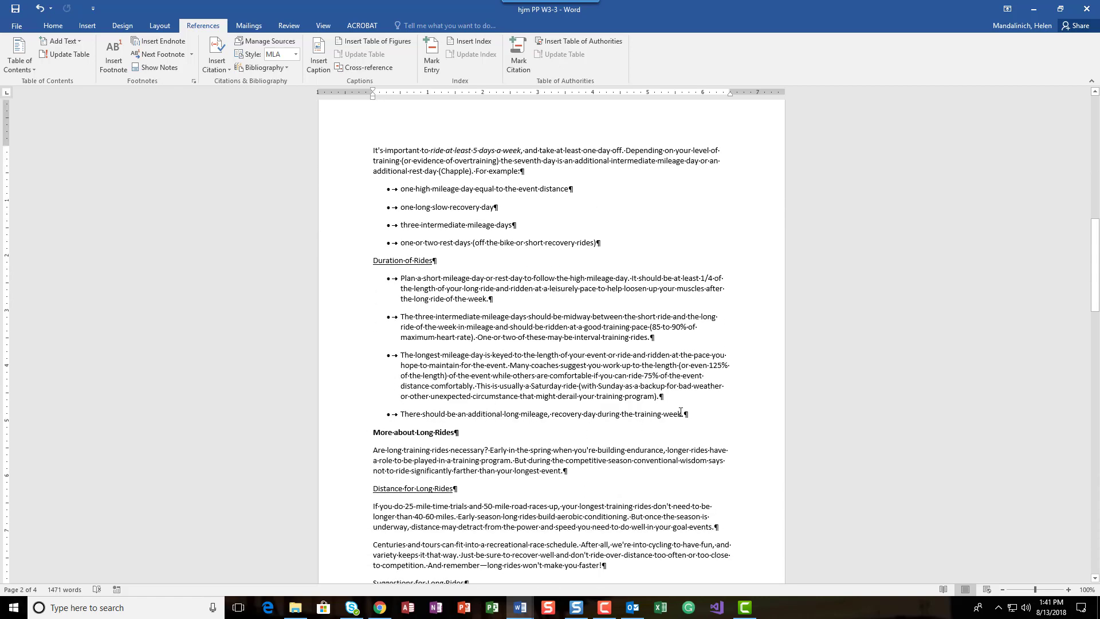
left_click(680, 414)
left_click(228, 56)
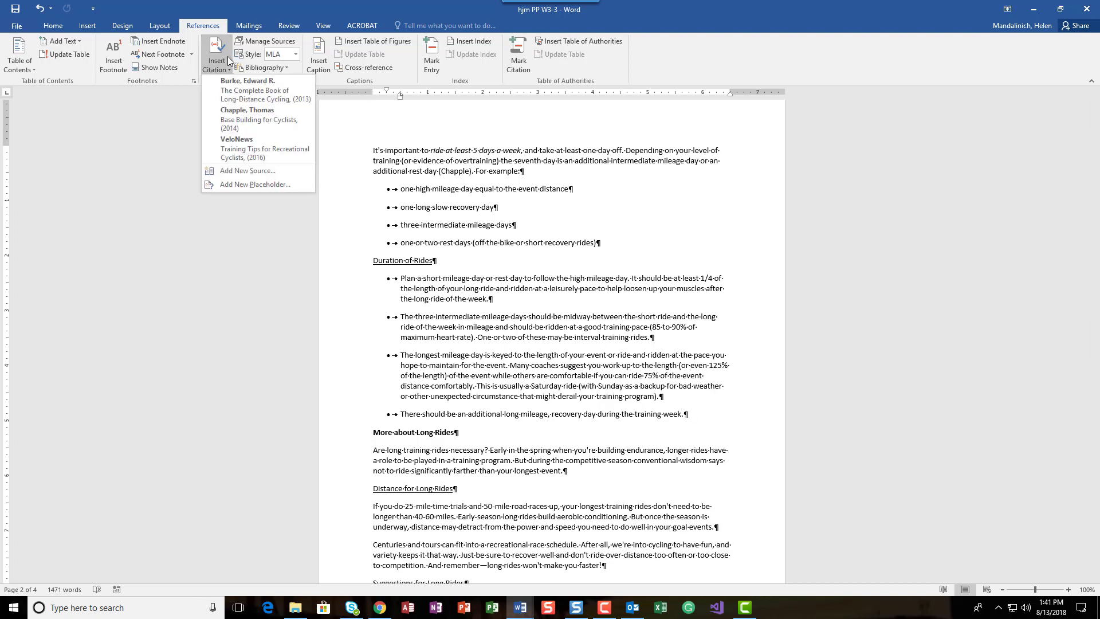
left_click(226, 92)
Cite Base Building for Cyclists after "90% maximum heart rate" in the Training Intensity and Heart Rate paragraph, before the period
scroll(544, 386, "down", 3)
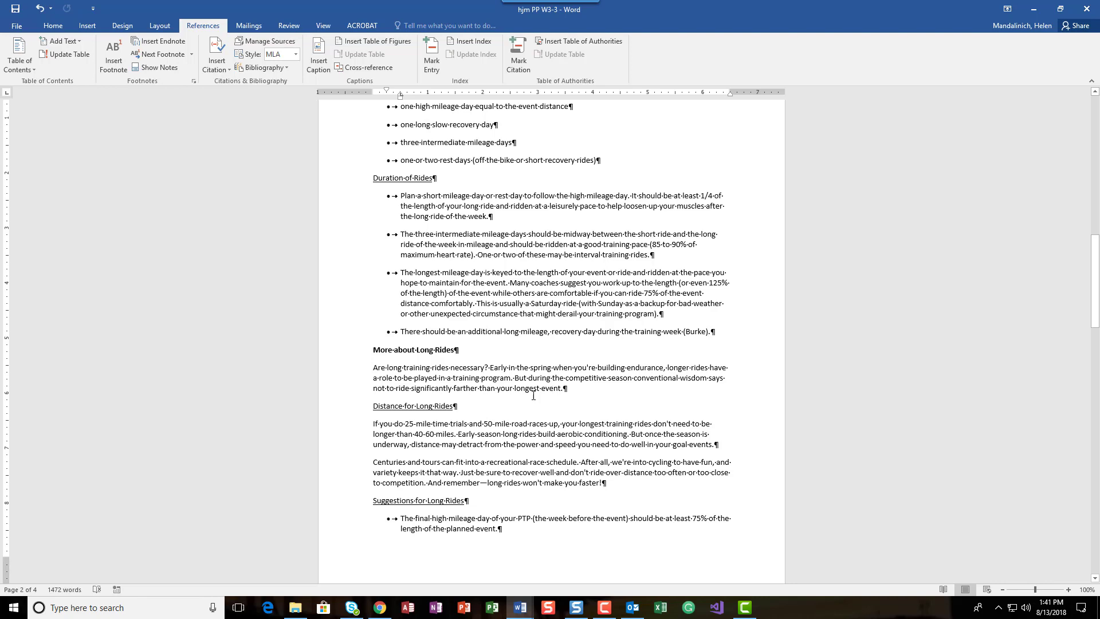
scroll(534, 396, "down", 12)
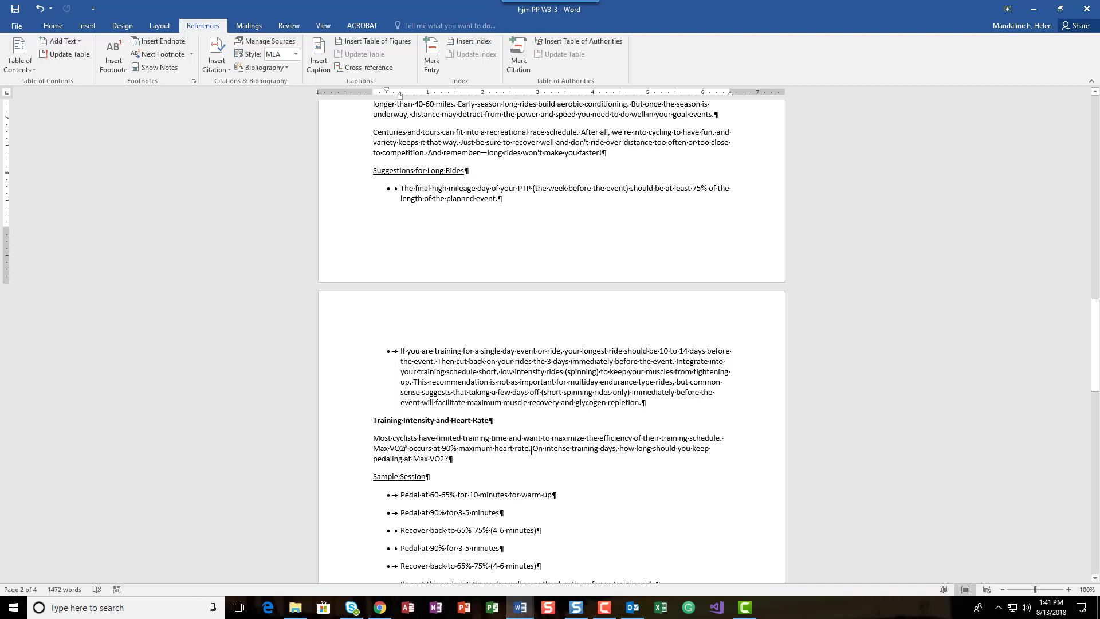
left_click(530, 450)
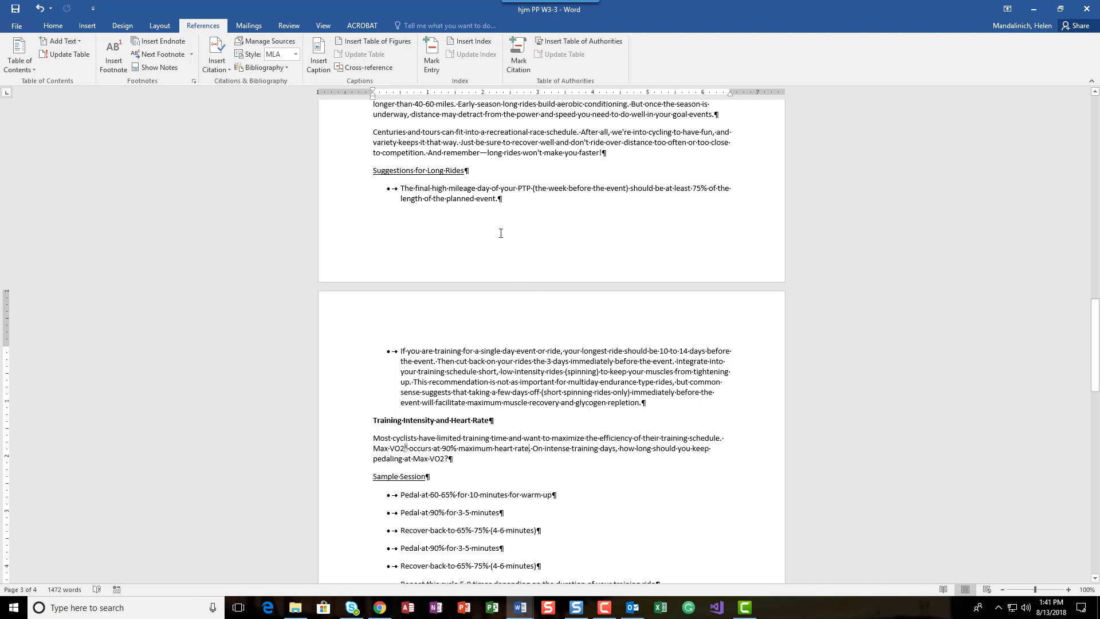
left_click(218, 54)
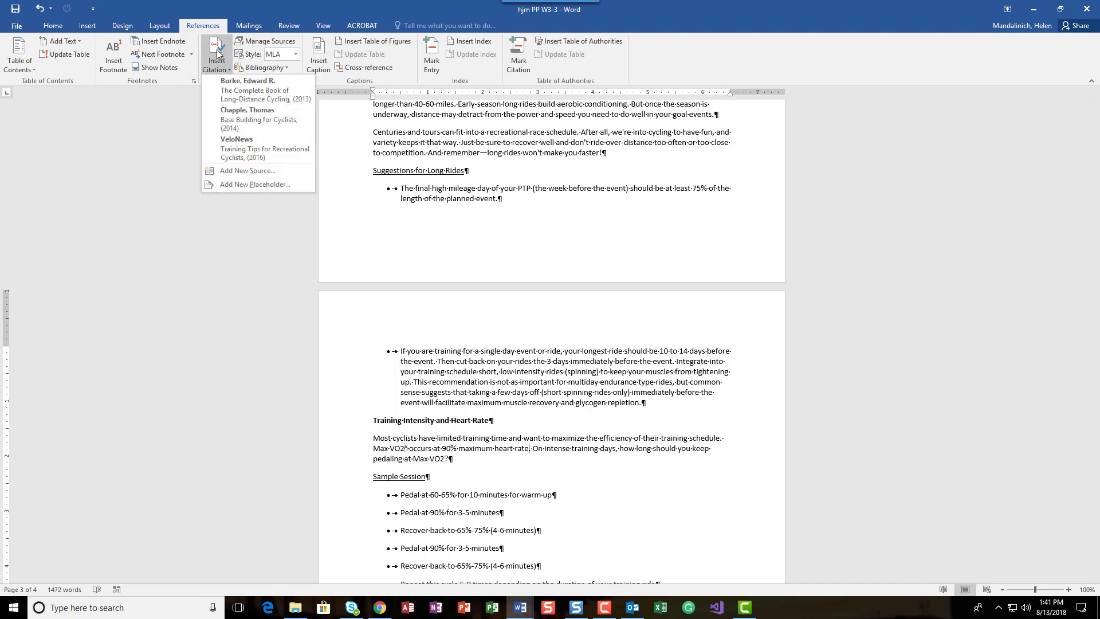
left_click(228, 119)
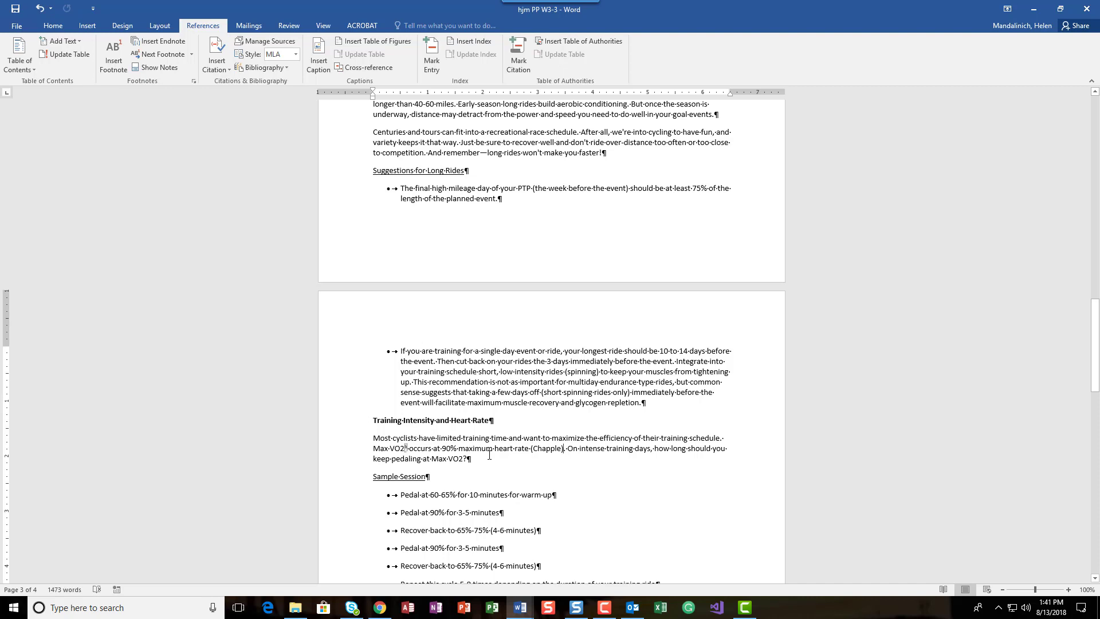
Search the document for "overtraining" to locate the next citation point
scroll(492, 455, "down", 1)
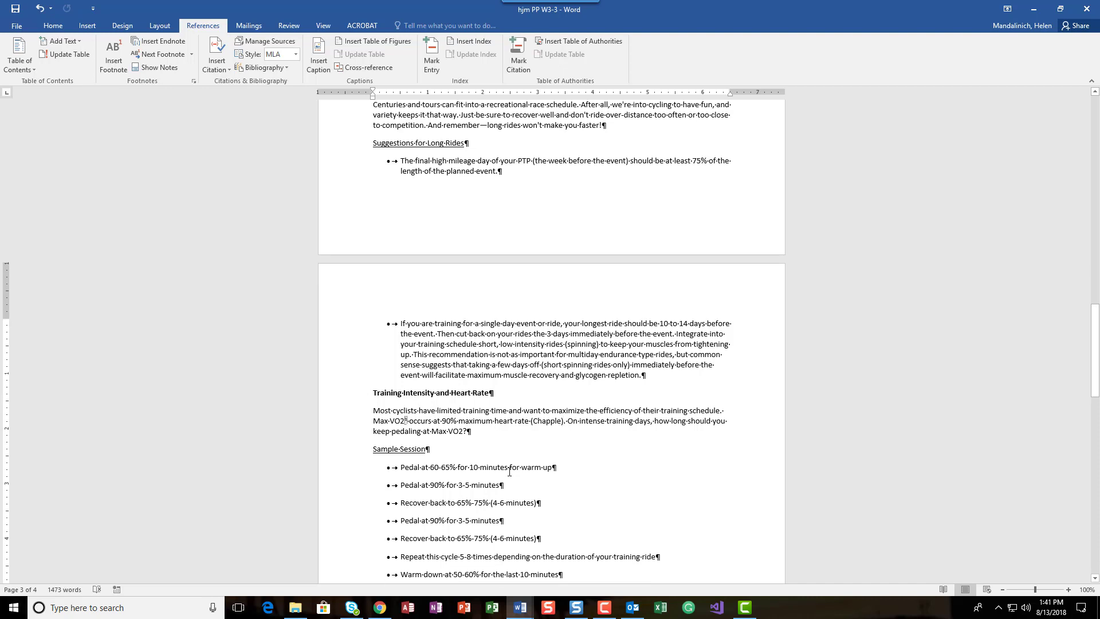
scroll(510, 472, "down", 10)
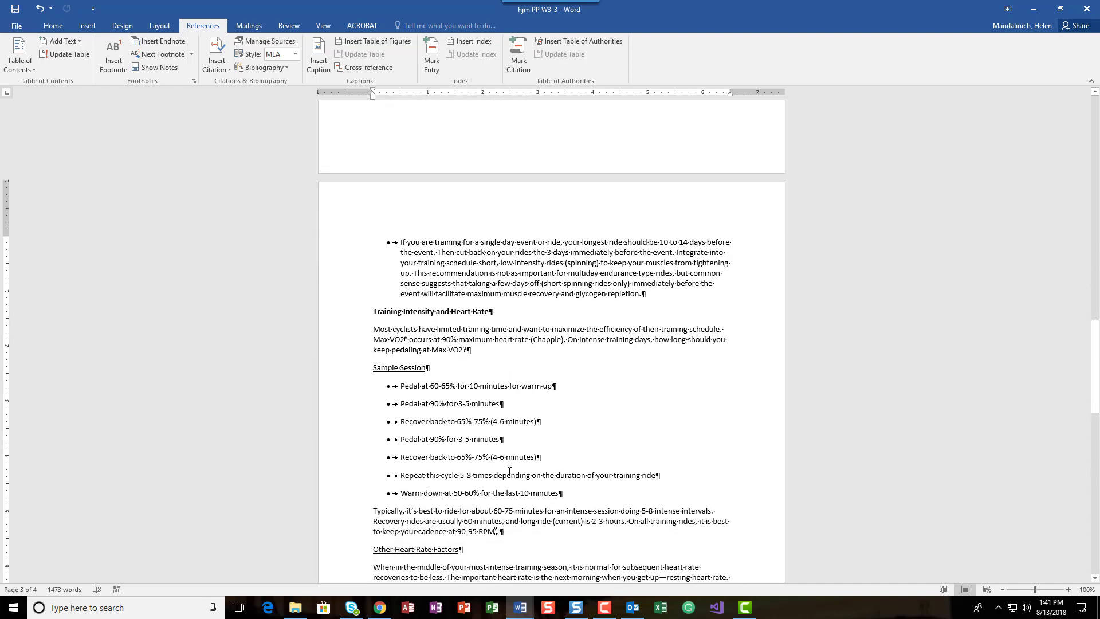
scroll(510, 471, "up", 4)
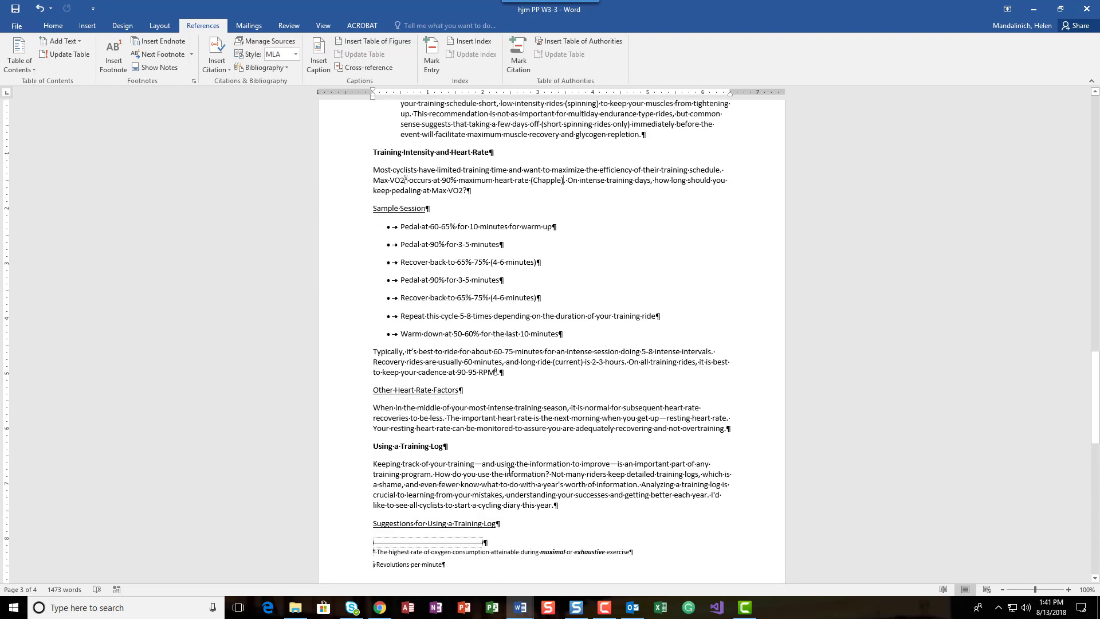
scroll(508, 471, "down", 3)
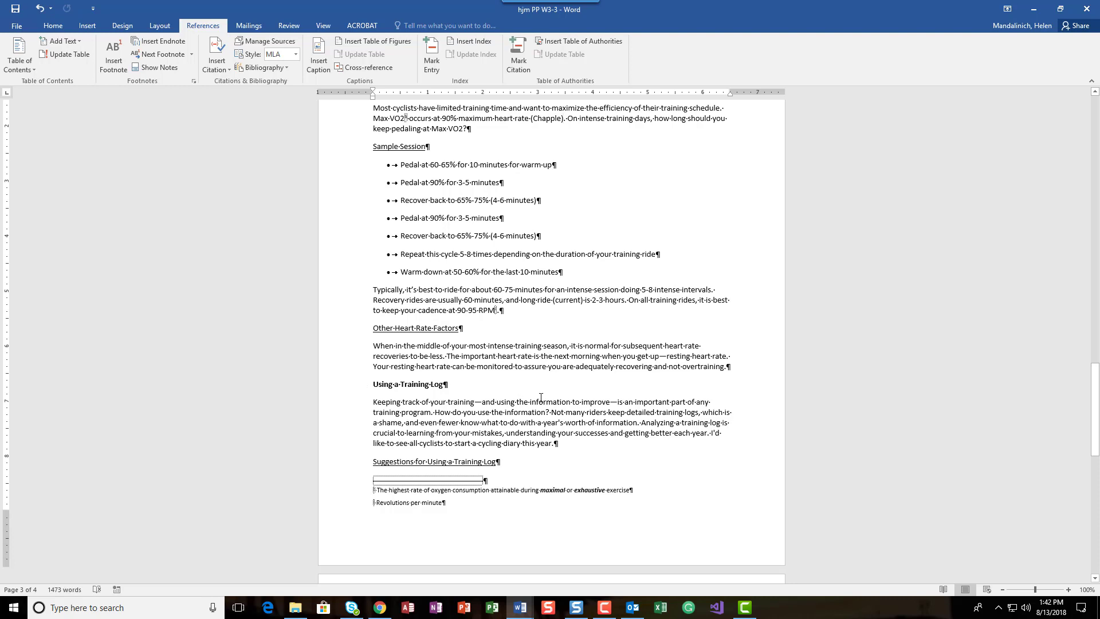
left_click(373, 328)
left_click(66, 29)
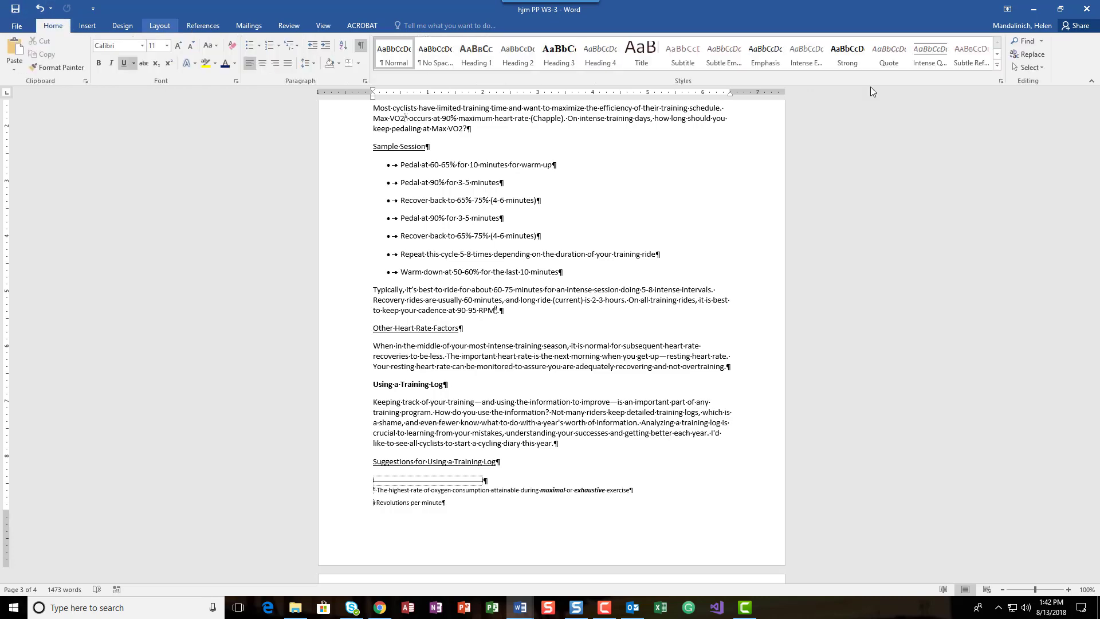
left_click(1035, 44)
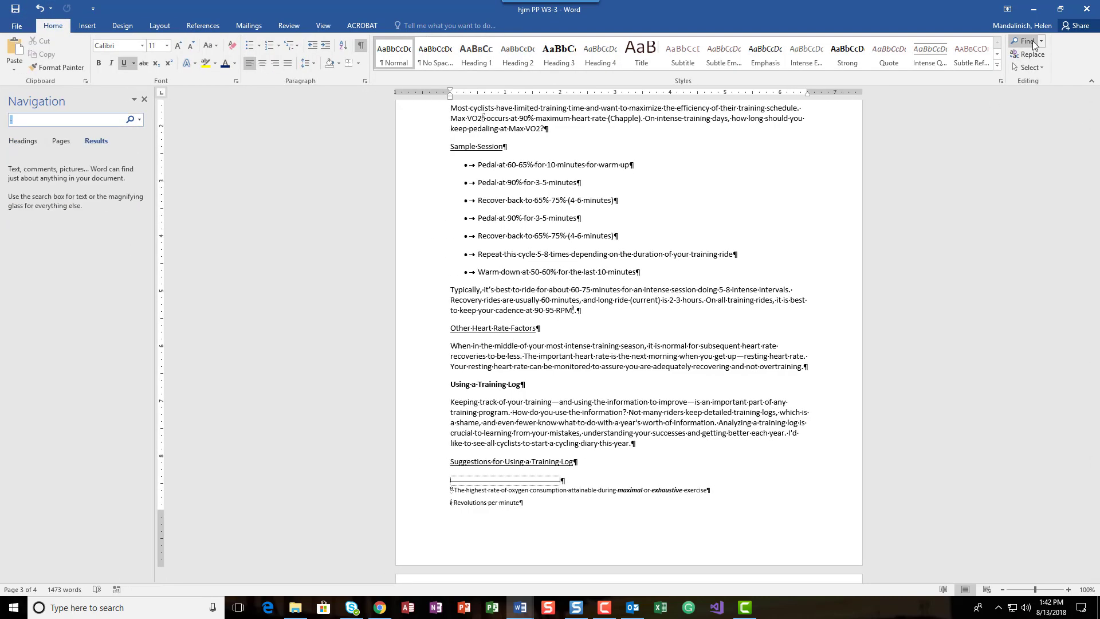
type("over")
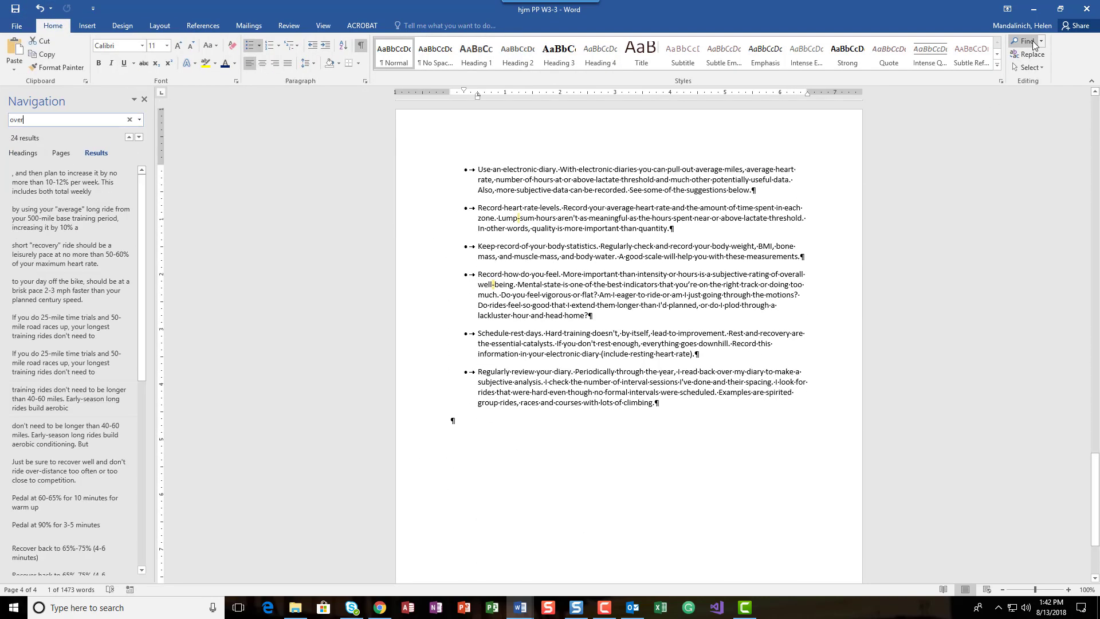
type("training")
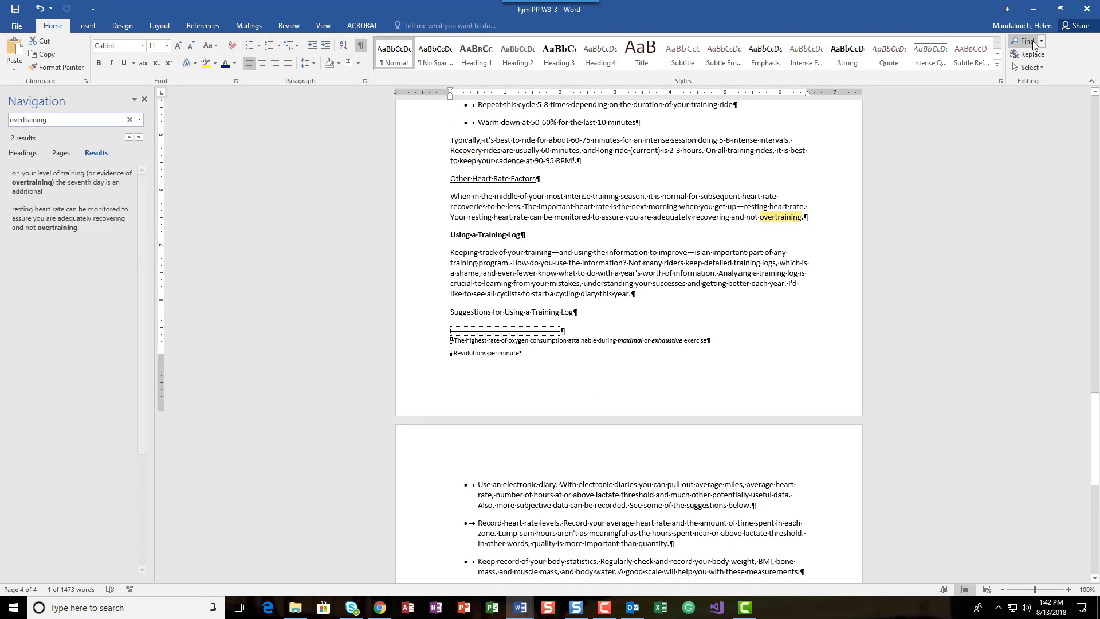
Cite the VeloNews source after "overtraining" at the end of the Other Heart Rate Factors paragraph, before the period, and save the document
left_click(804, 210)
left_click(144, 99)
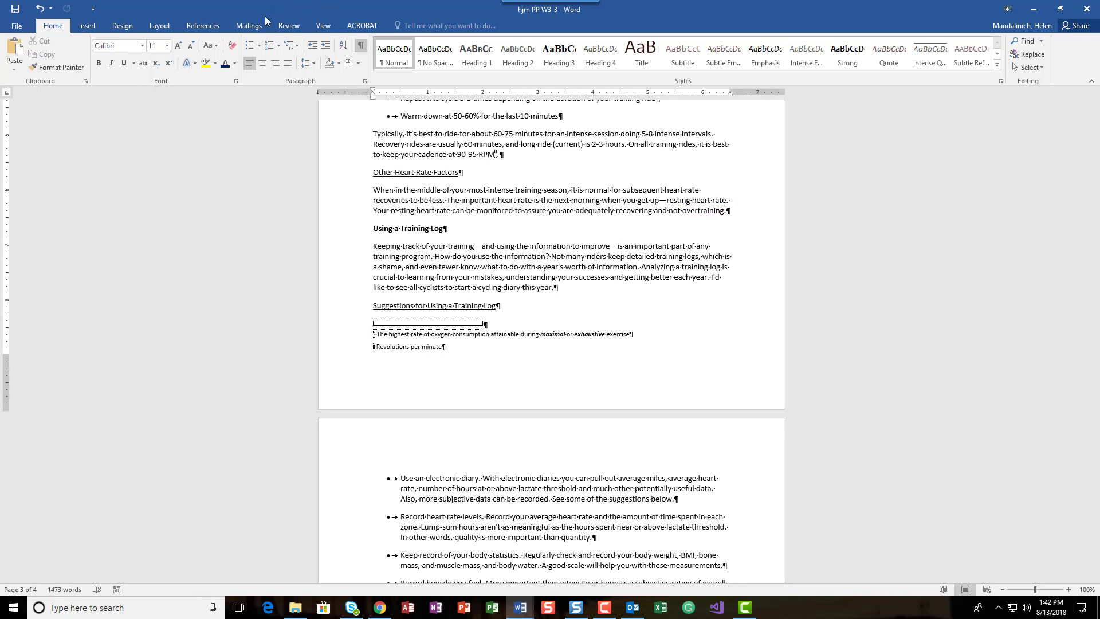
left_click(212, 26)
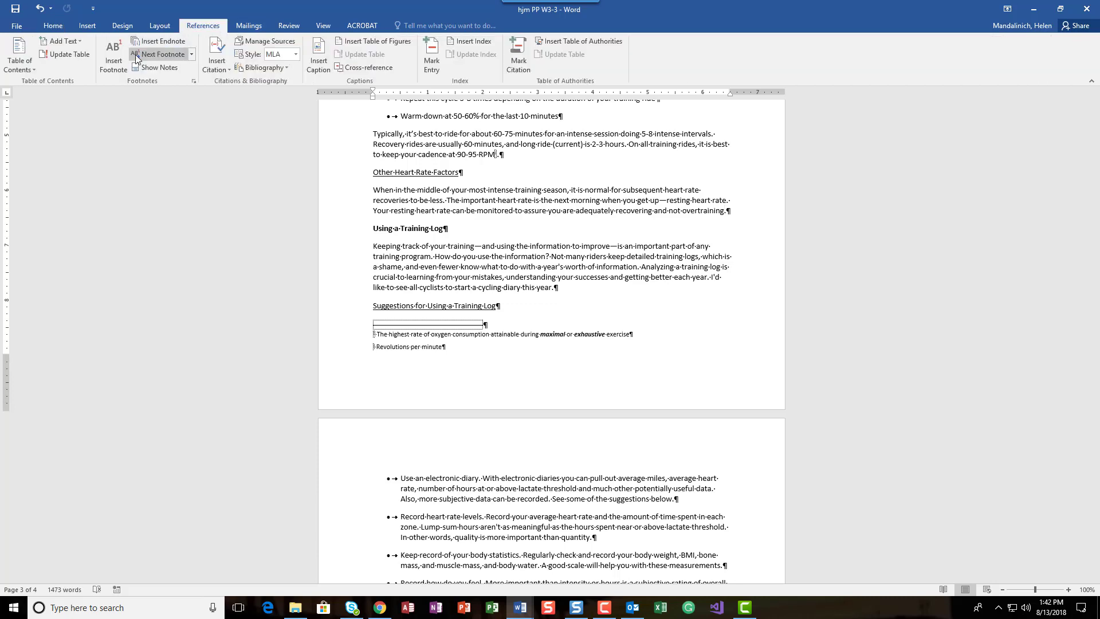
left_click(218, 54)
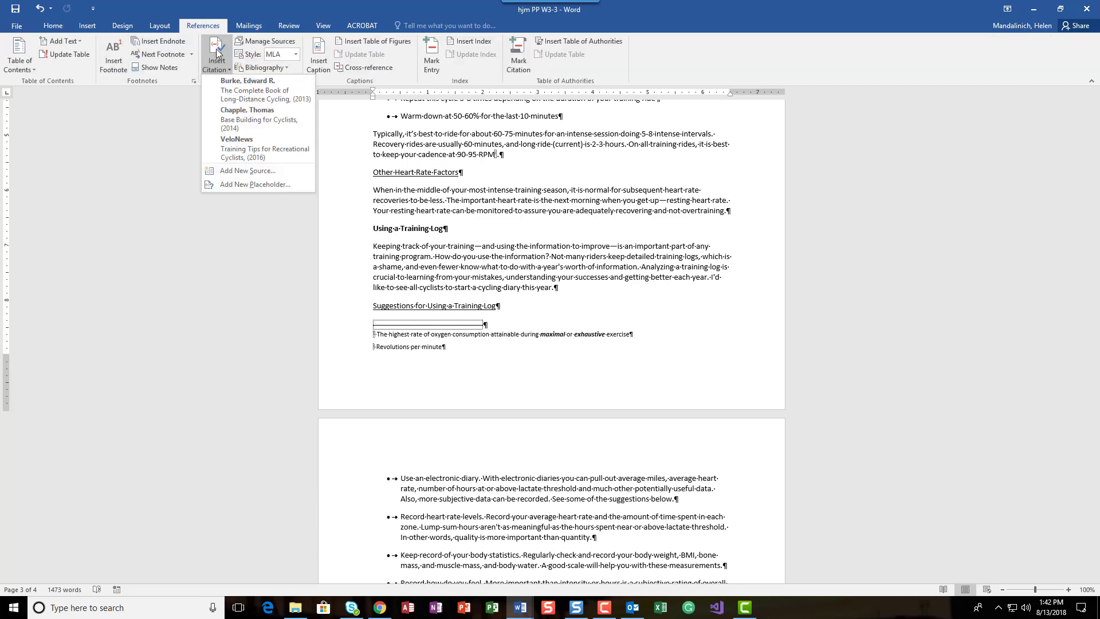
left_click(240, 145)
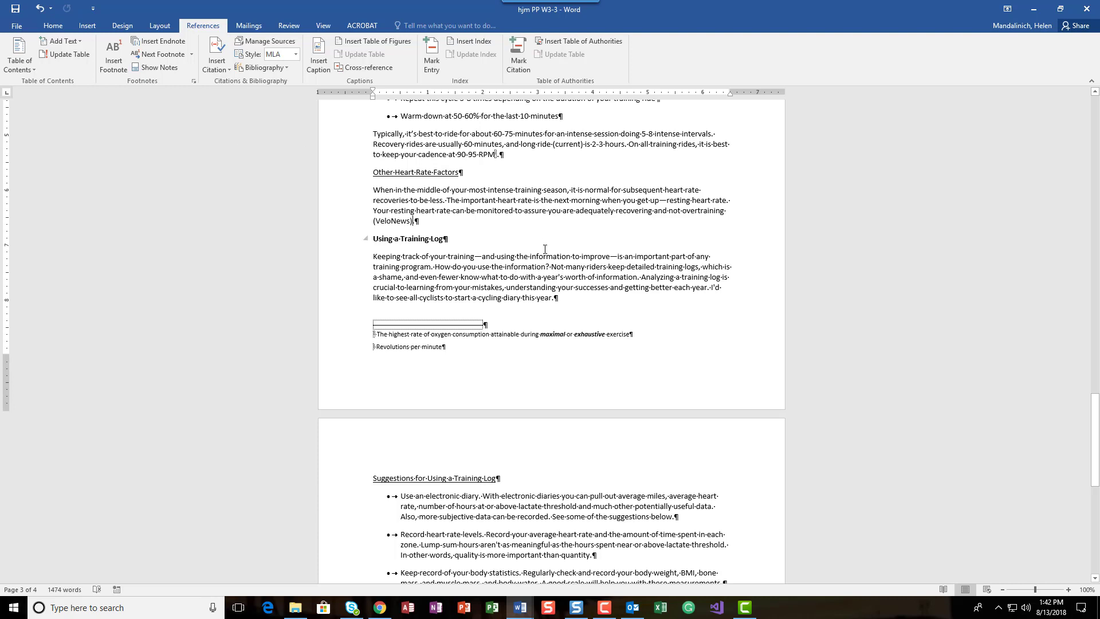
key("ctrl+s")
Insert a page break at the blank paragraph ending the document
scroll(844, 283, "down", 13)
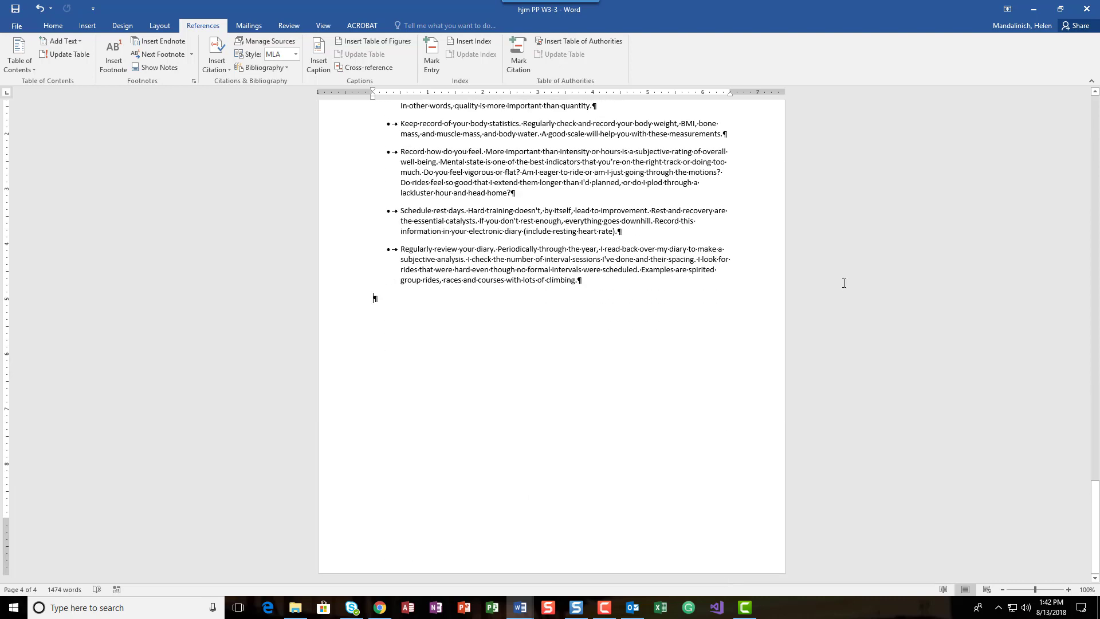
key("ctrl+Return")
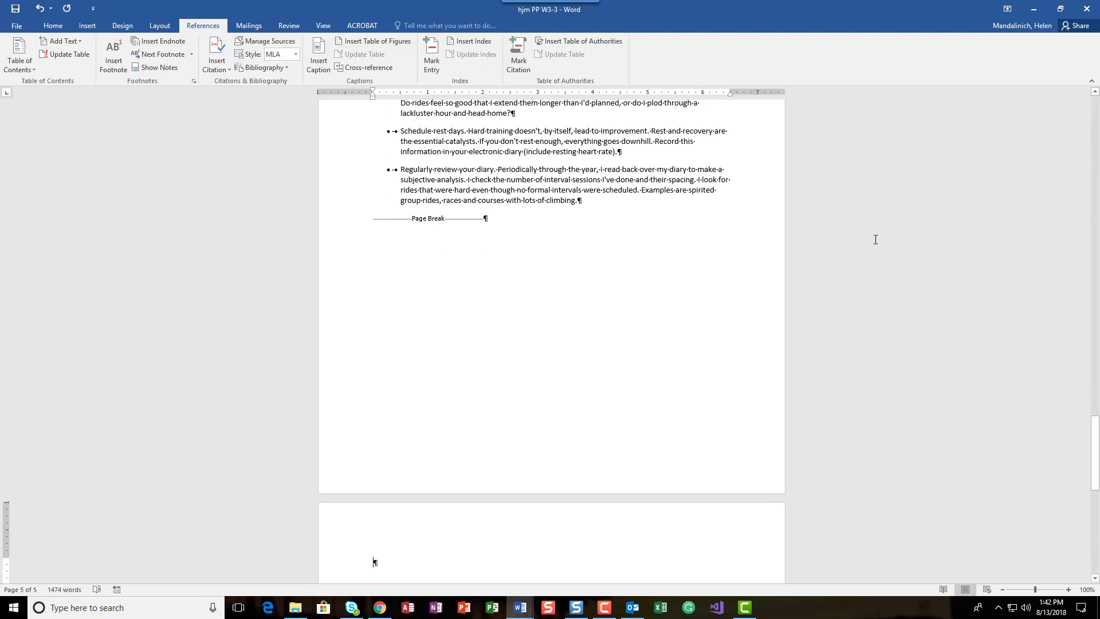
left_click(287, 68)
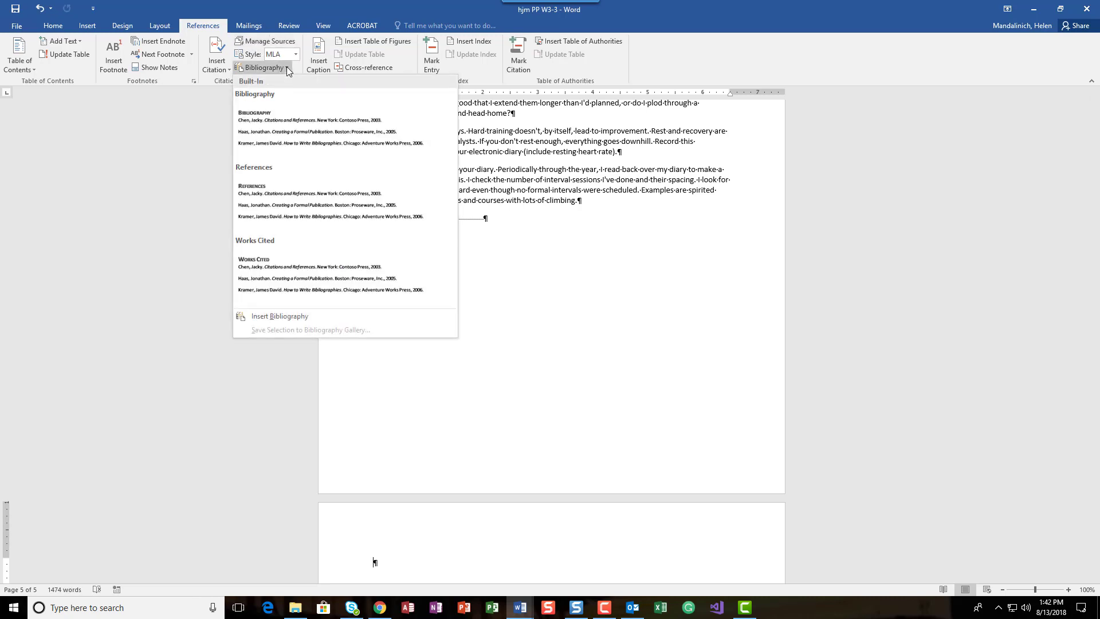
left_click(287, 182)
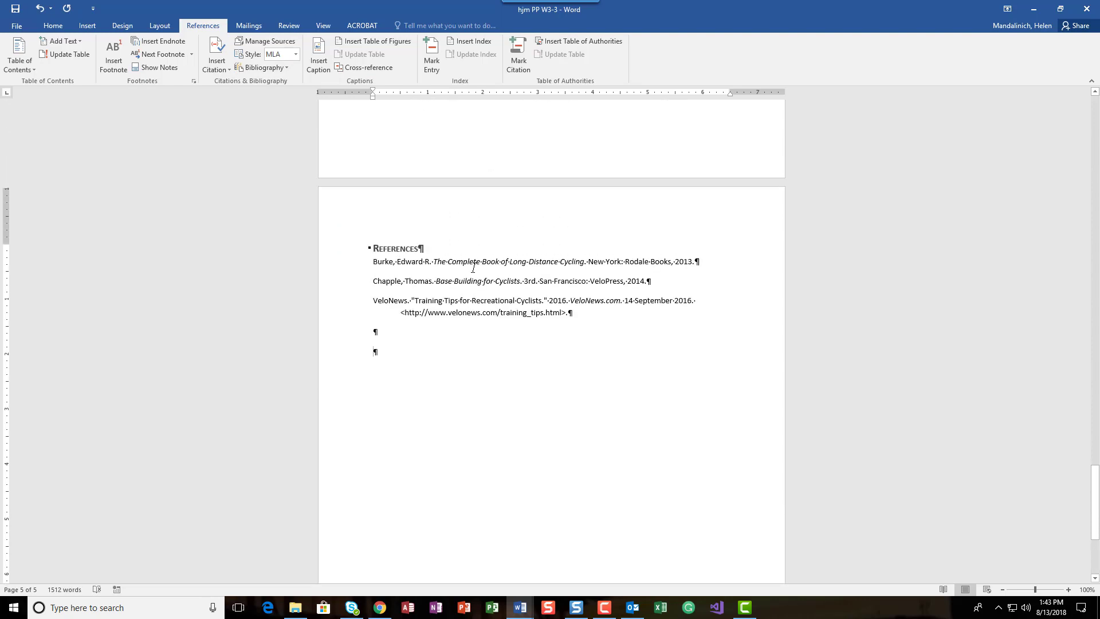
left_click(37, 14)
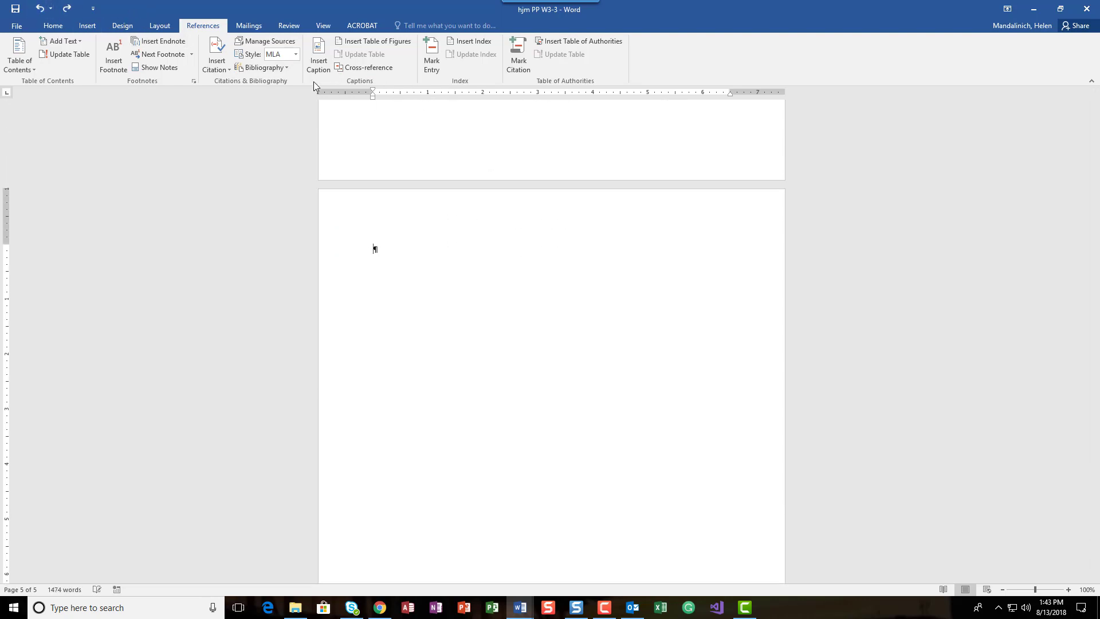
Insert the built-in References bibliography on the new last page and center its heading
left_click(286, 68)
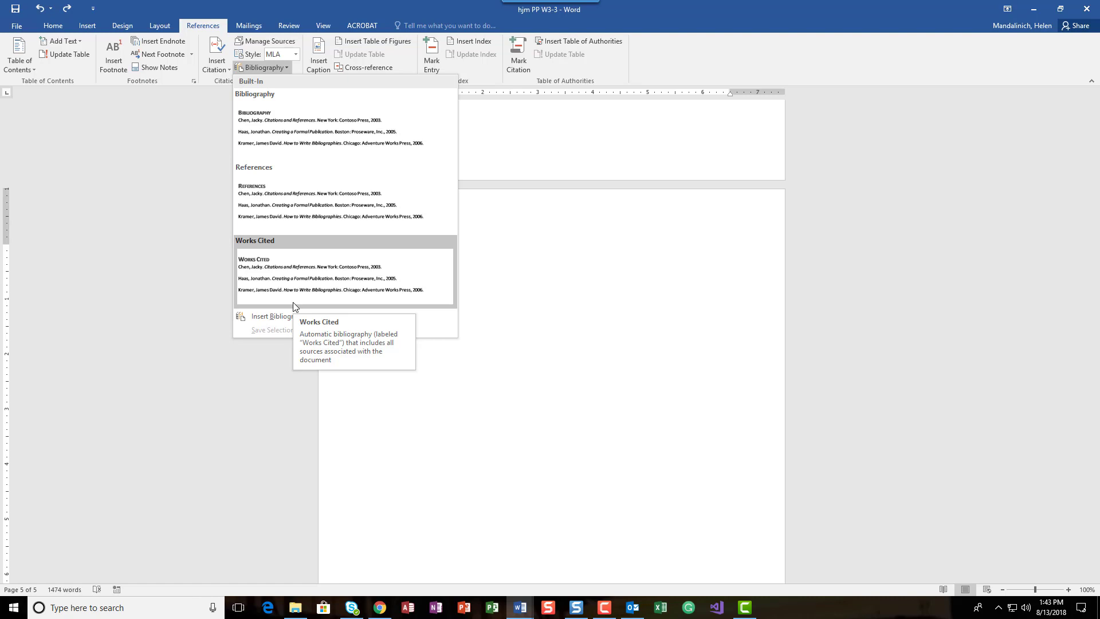
left_click(289, 182)
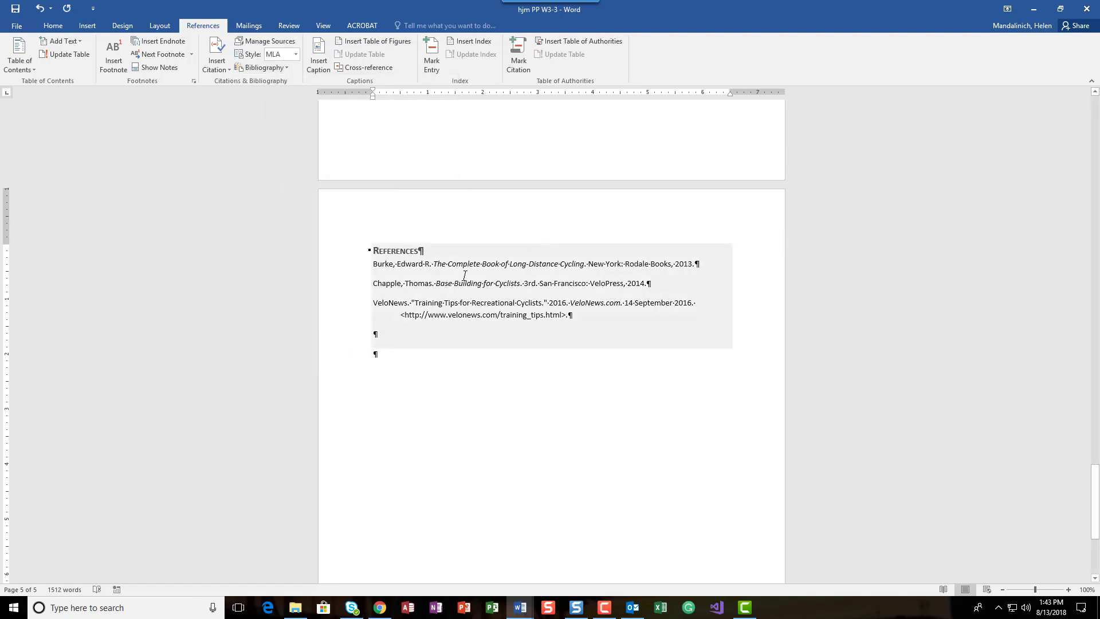
left_click(430, 248)
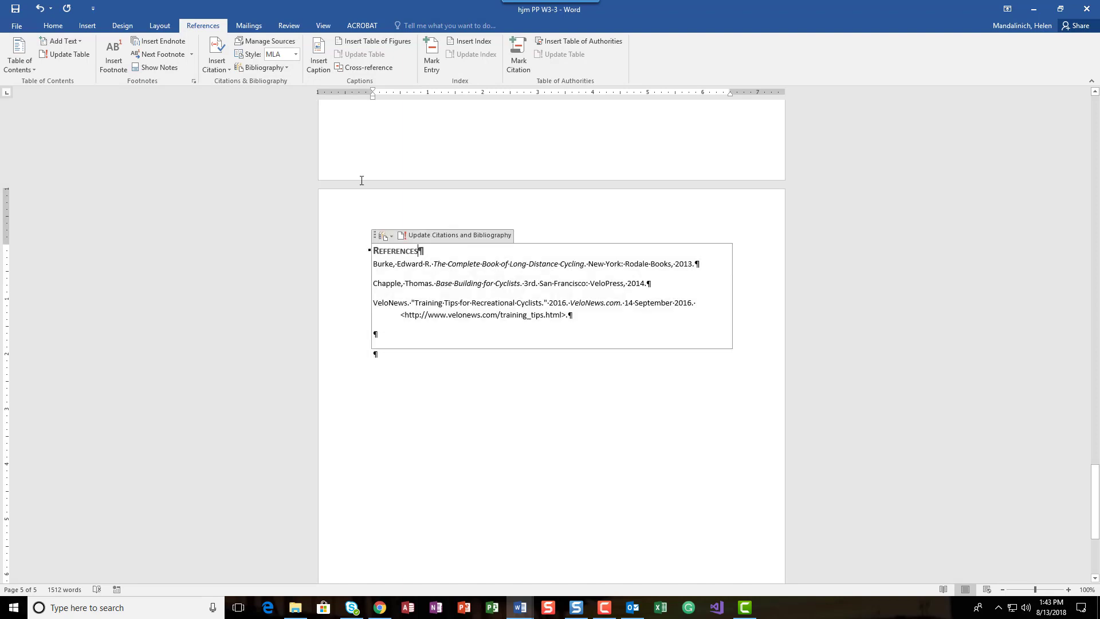
left_click(53, 26)
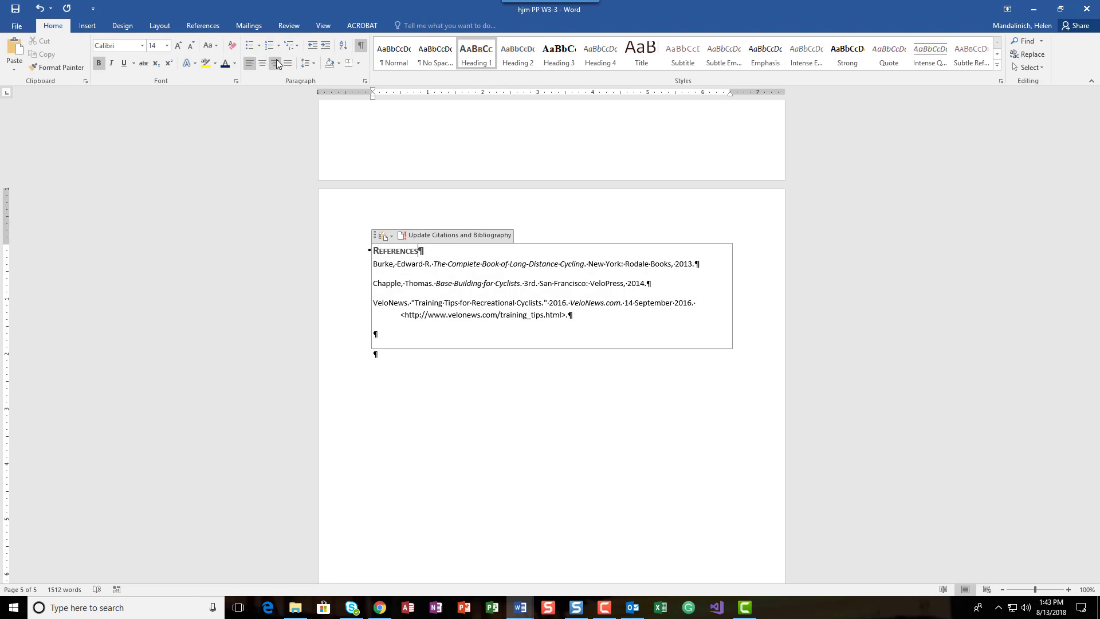
left_click(261, 63)
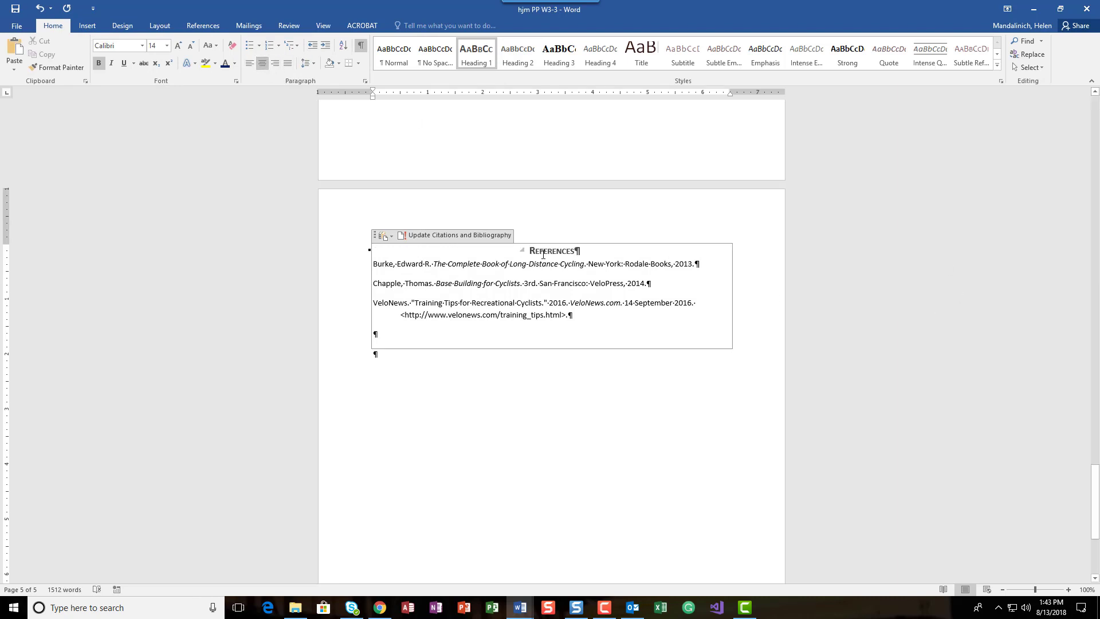
Set the spacing after the References heading to 10 pt
left_click(174, 24)
left_click(337, 65)
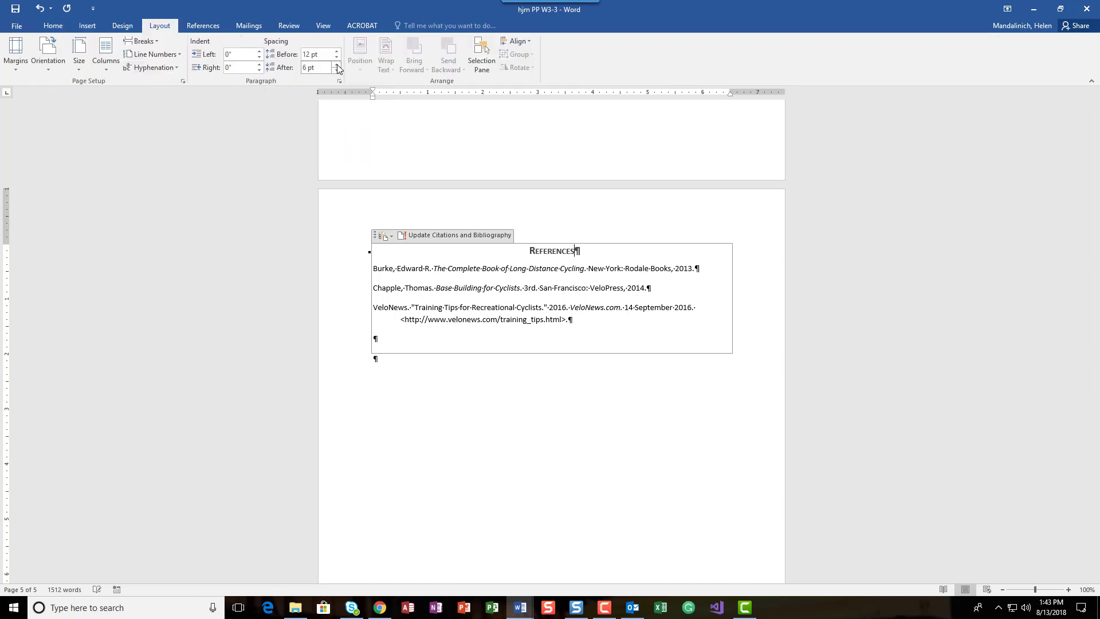
left_click(337, 65)
double_click(310, 67)
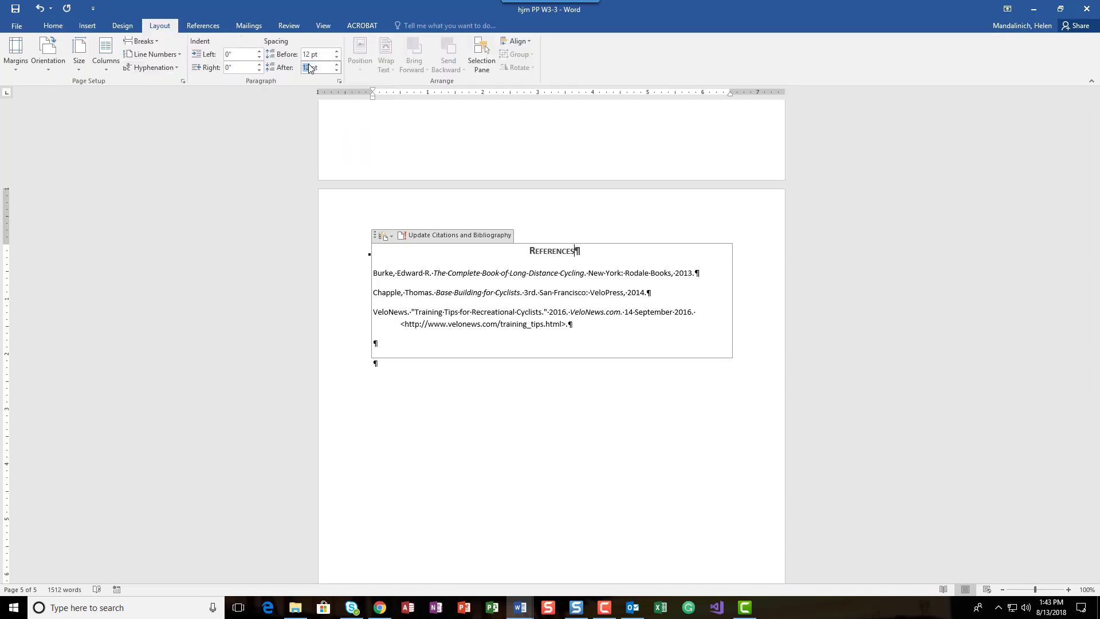
type("10")
left_click(527, 274)
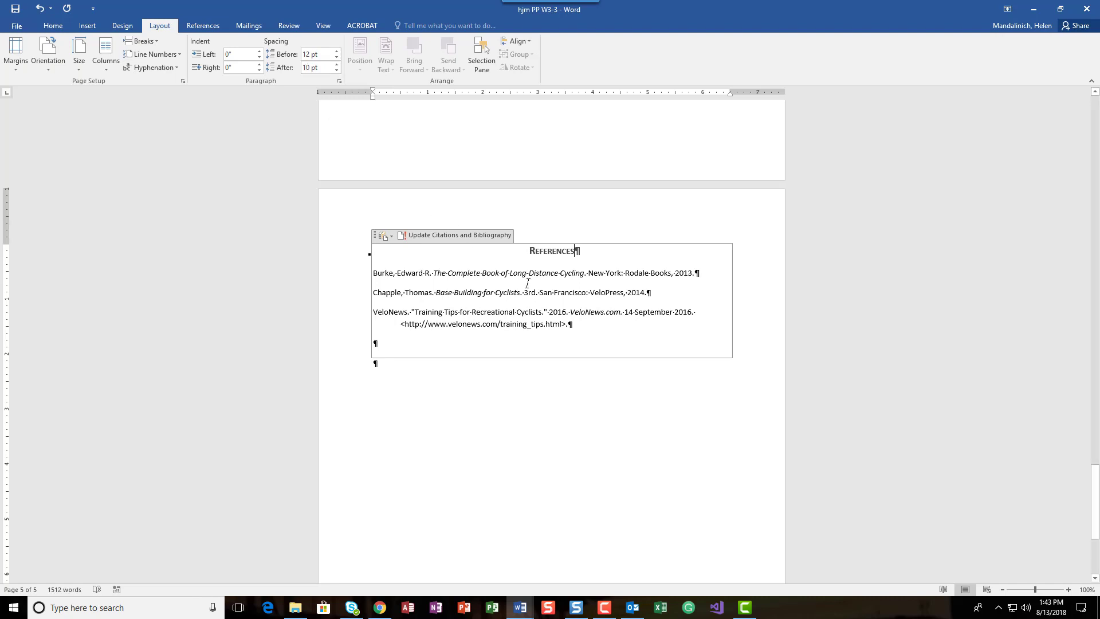
left_click(572, 342)
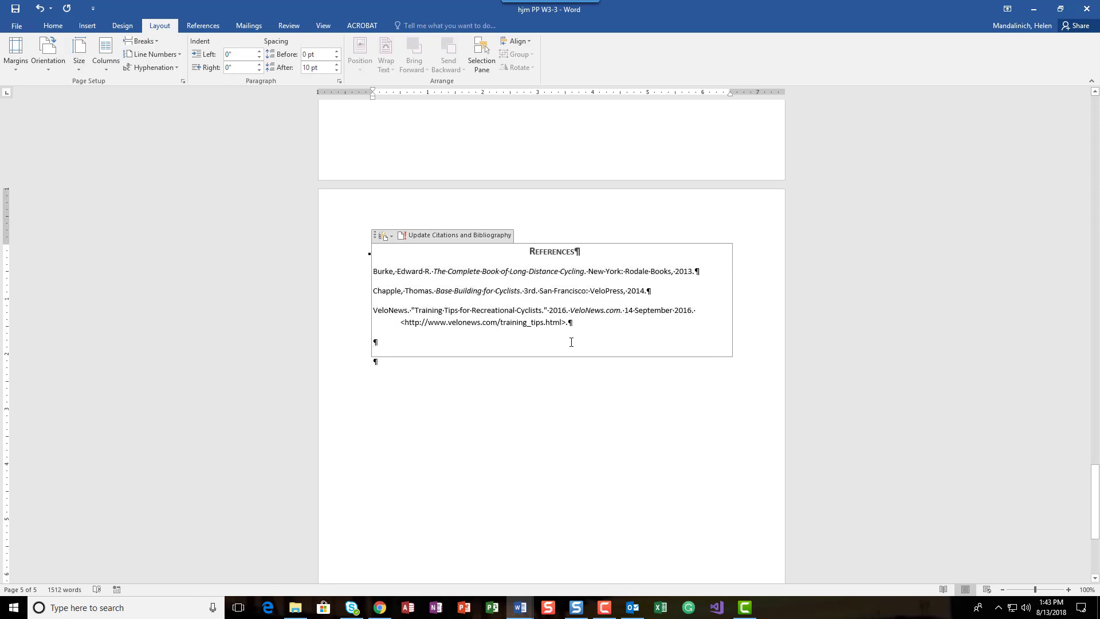
Try the APA Sixth Edition citation style on the bibliography and switch back to MLA Seventh Edition
left_click(216, 27)
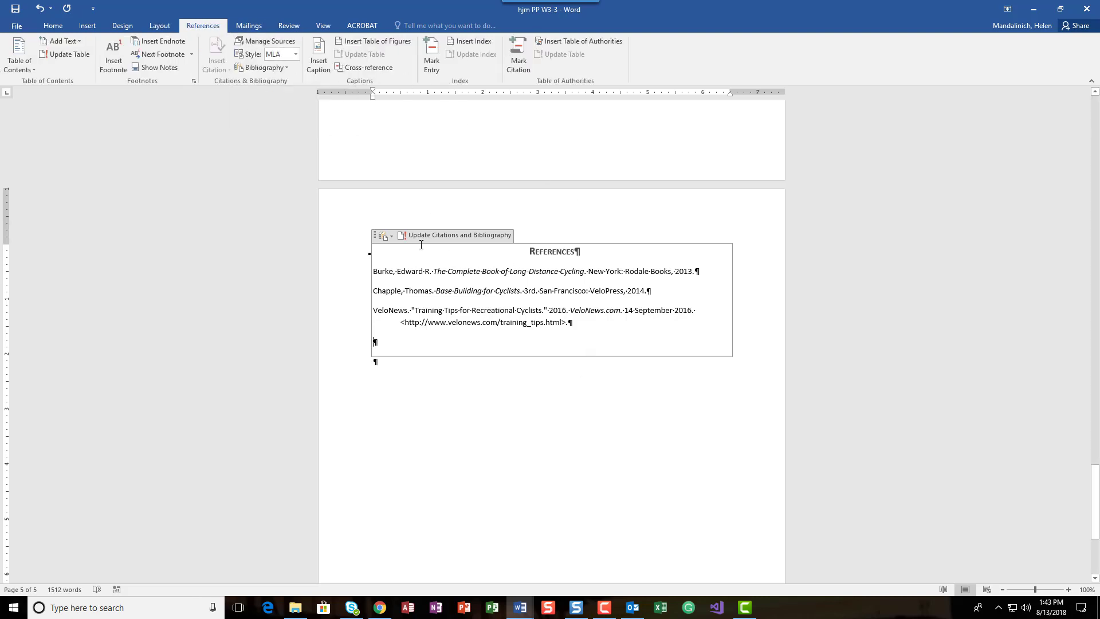
left_click(296, 53)
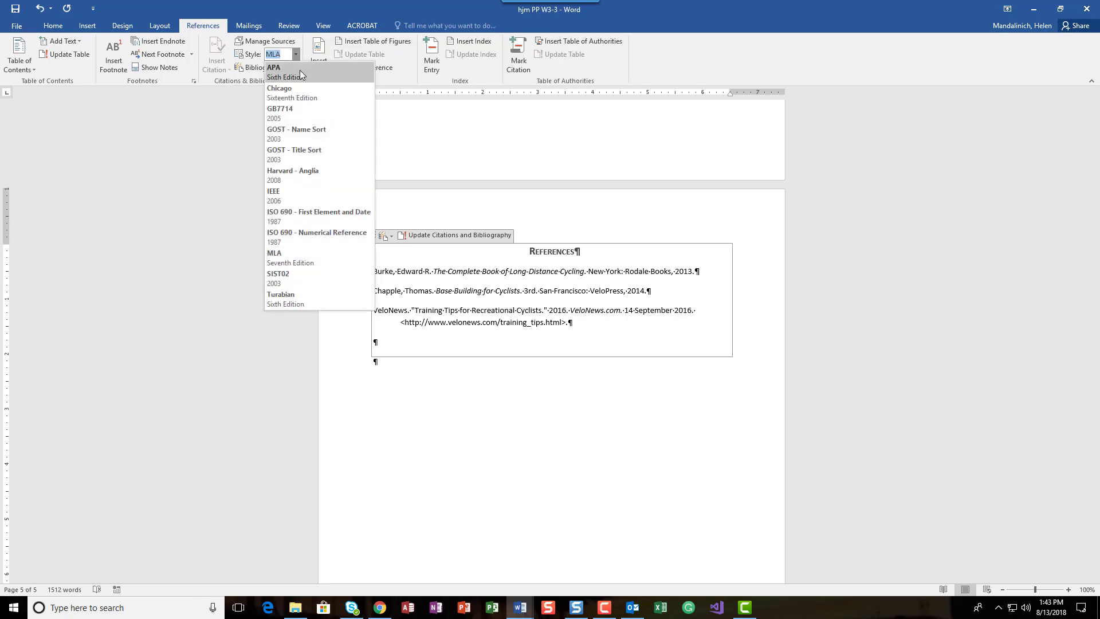
left_click(301, 74)
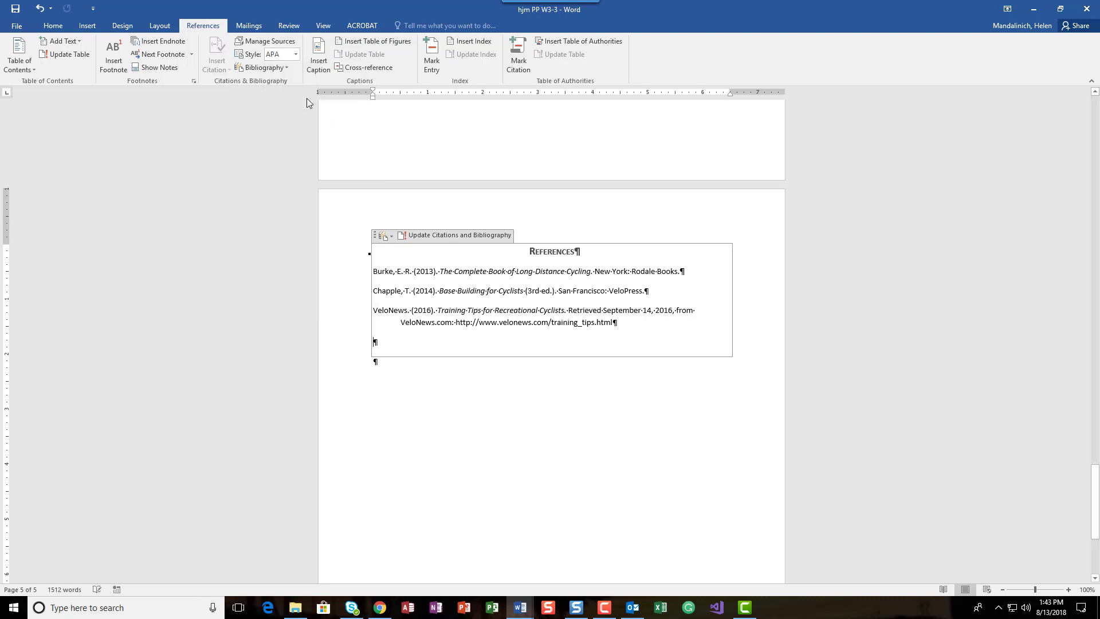
left_click(295, 54)
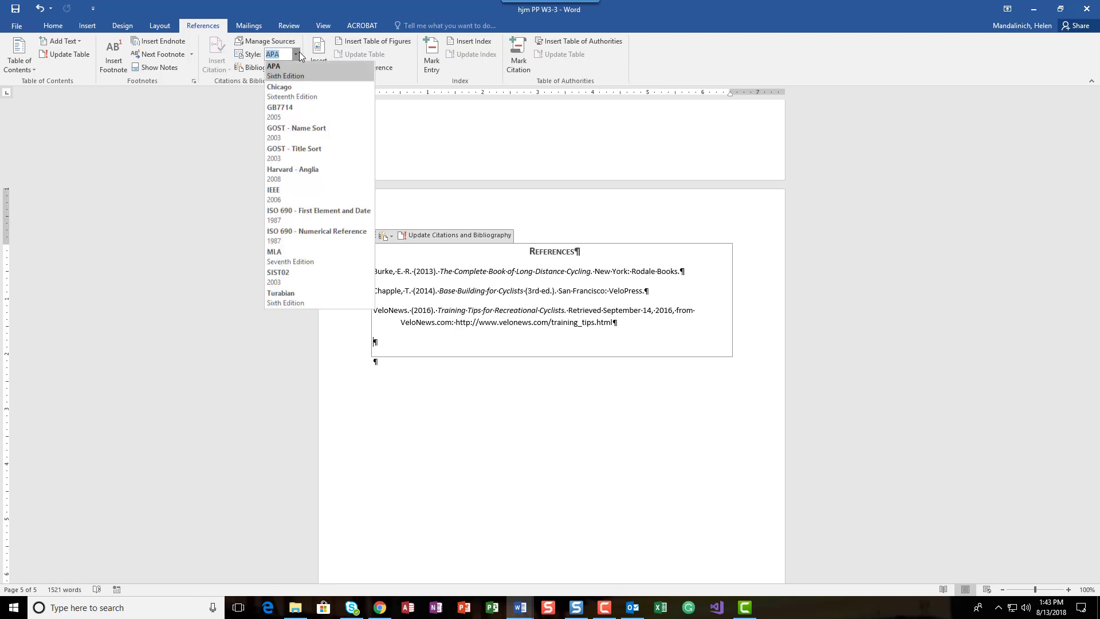
left_click(311, 255)
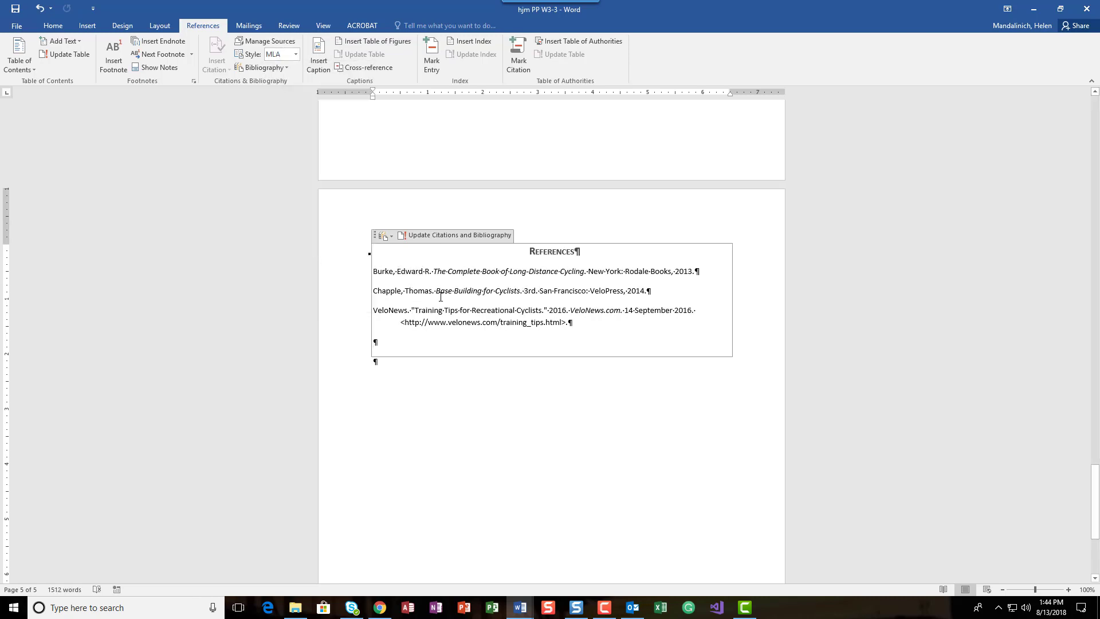
Set the document's citation style to APA Sixth Edition
left_click(296, 54)
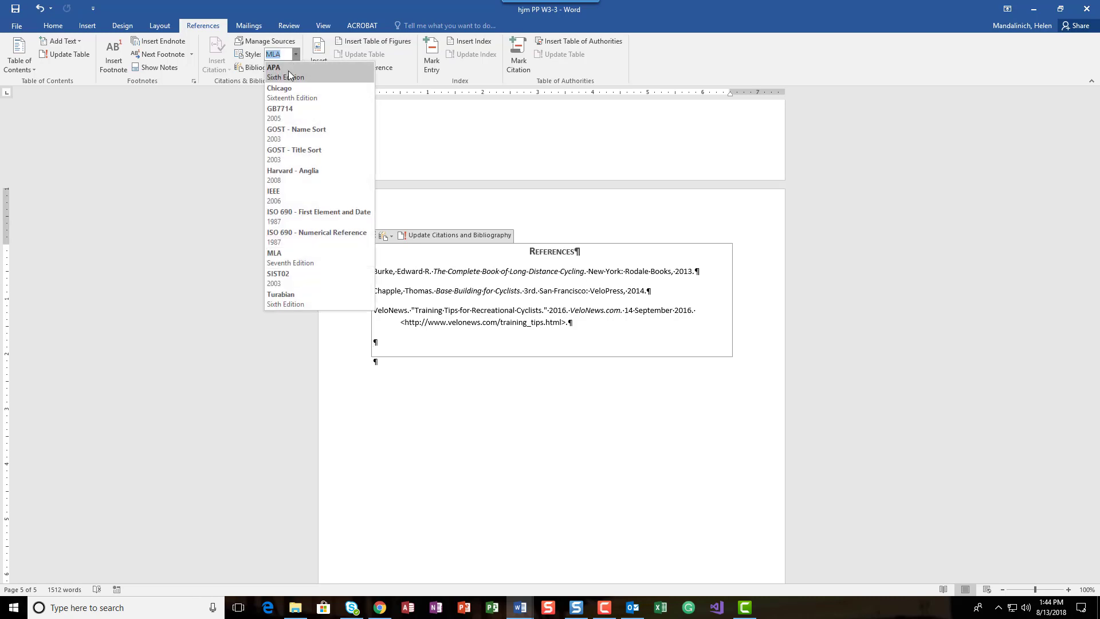
left_click(288, 70)
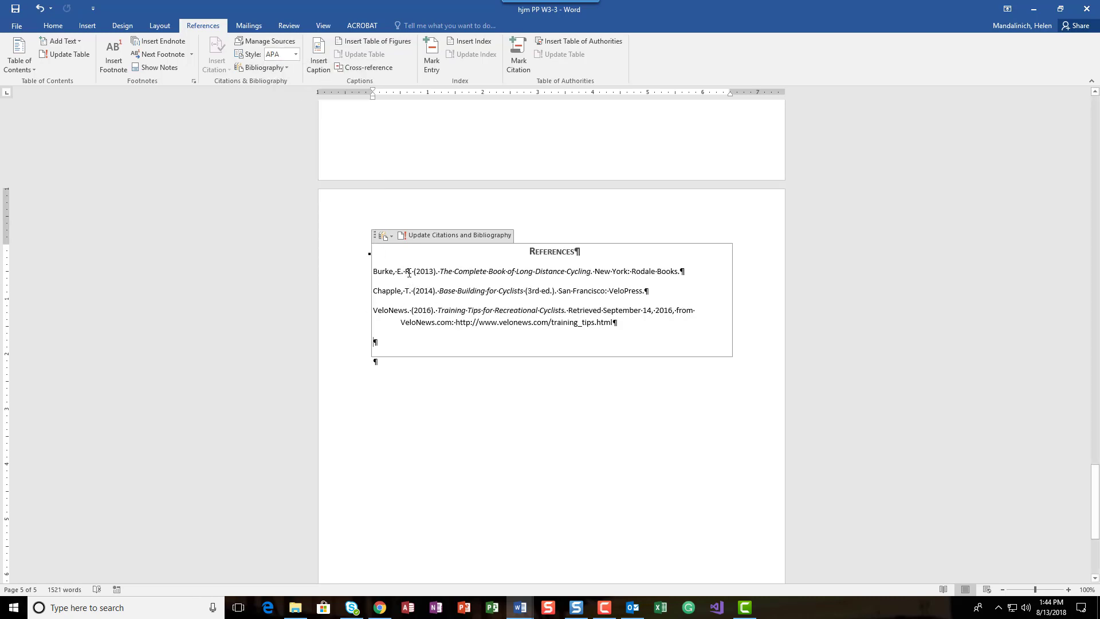